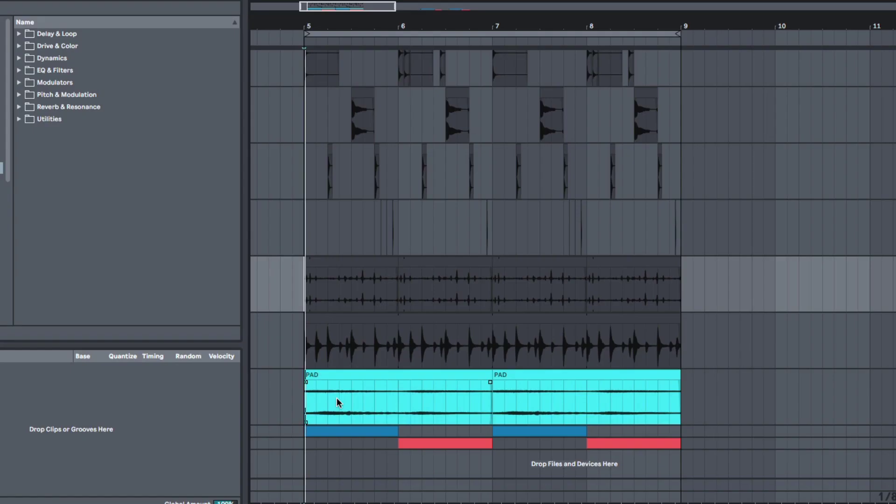
Play back the four-bar loop from bar 5 to hear the drum and pad tracks.
{"action": "key", "text": "space"}
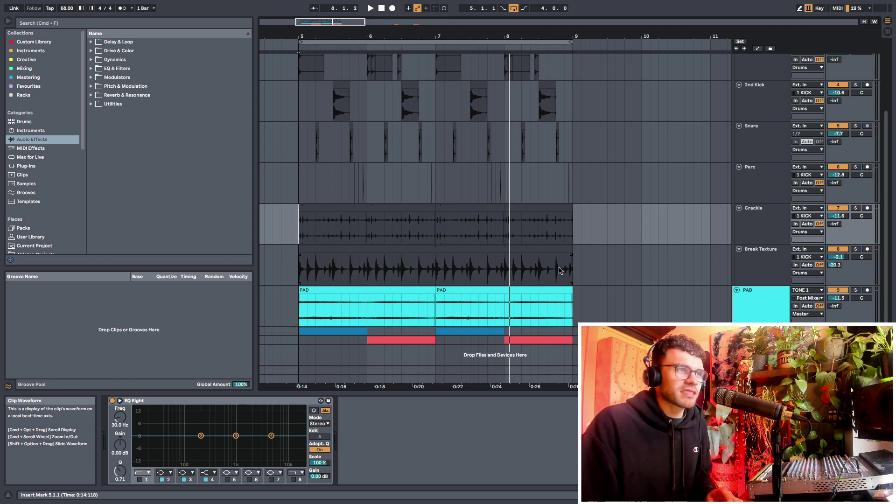
{"action": "scroll", "coordinate": [560, 271], "scroll_direction": "up", "scroll_amount": 3}
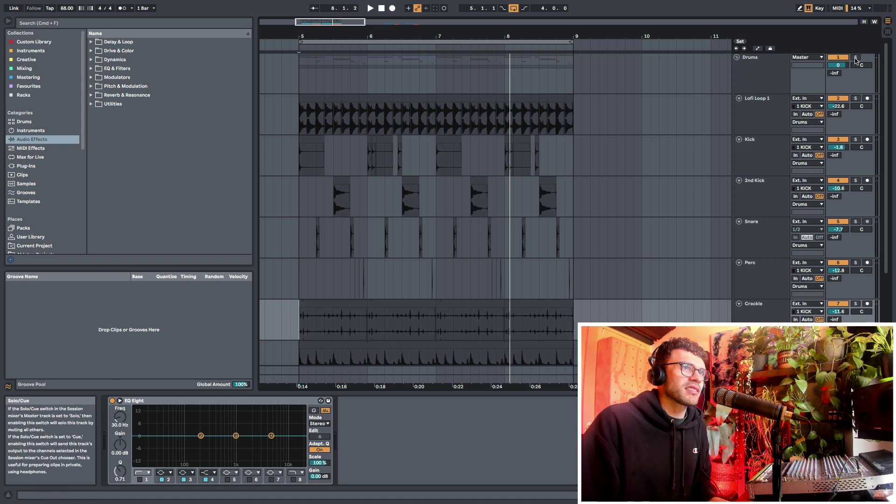
{"action": "scroll", "coordinate": [610, 198], "scroll_direction": "down", "scroll_amount": 3}
{"action": "key", "text": "space"}
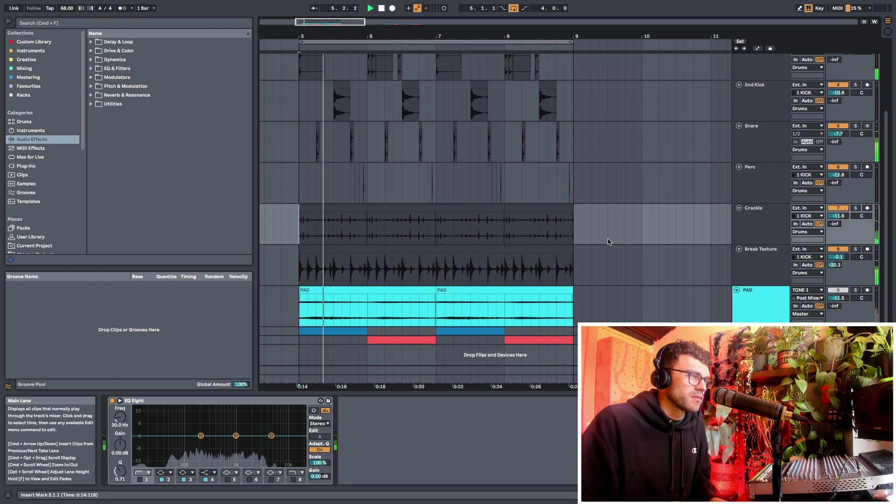
{"action": "key", "text": "space"}
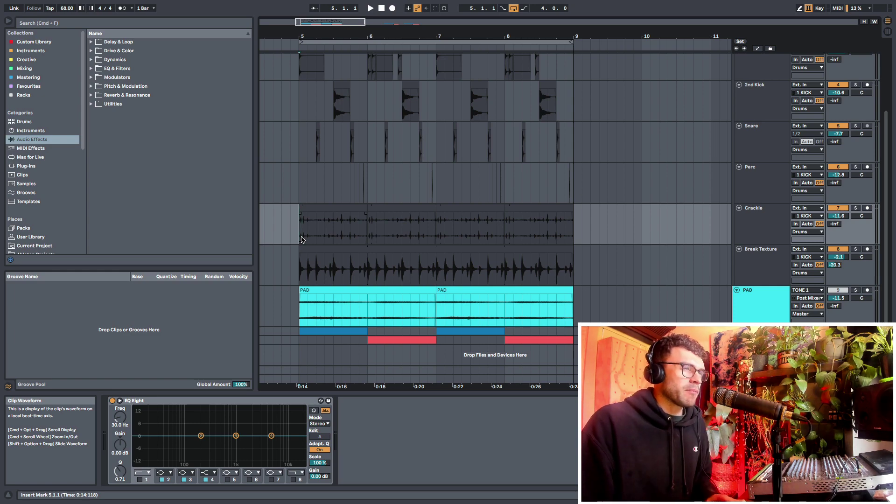
Highlight the Break Texture audio across the loop from bar 5 to bar 9.
{"action": "left_click", "coordinate": [291, 269]}
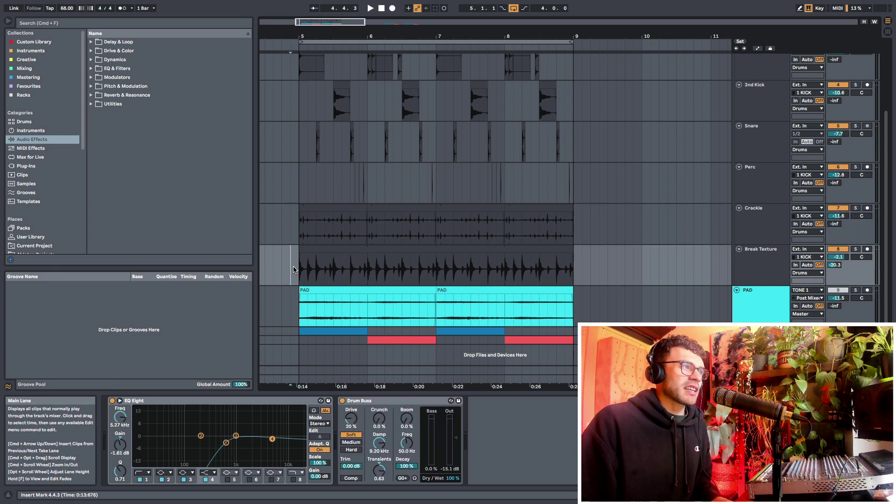
{"action": "left_click_drag", "start_coordinate": [293, 271], "coordinate": [573, 271]}
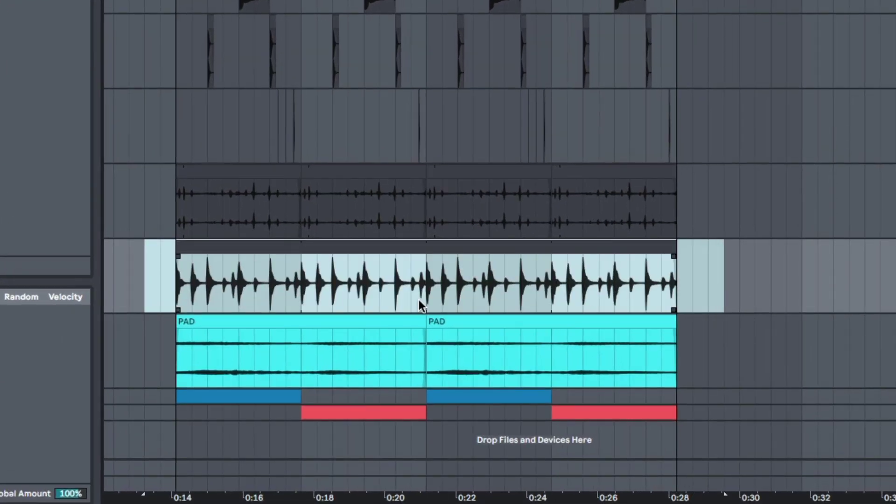
{"action": "left_click_drag", "start_coordinate": [176, 289], "coordinate": [593, 290]}
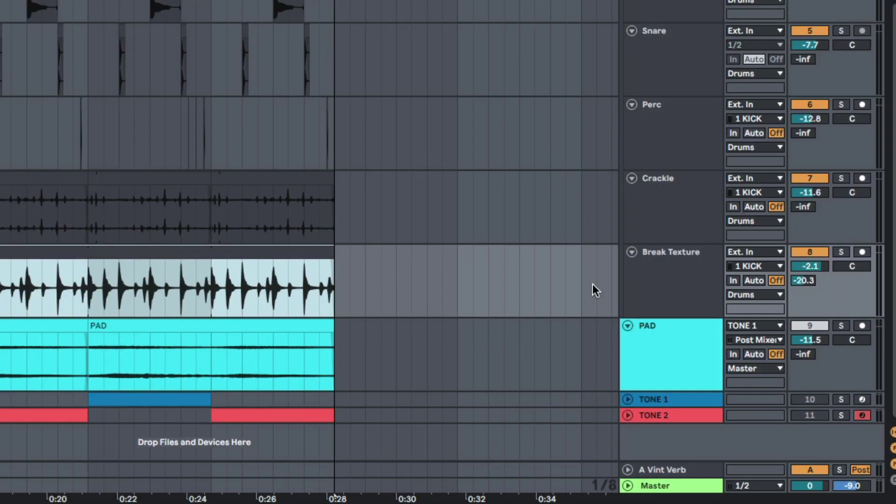
{"action": "left_click", "coordinate": [659, 280]}
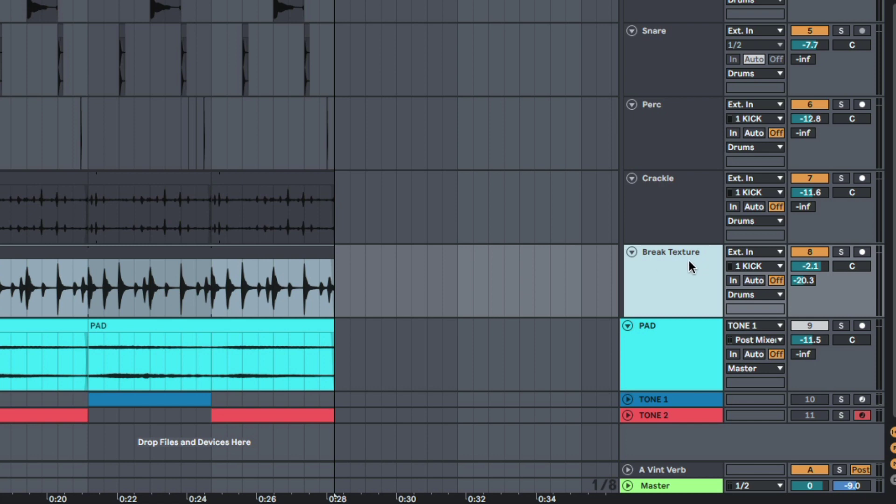
Solo the Break Texture track to audition it alone, and then turn the solo off.
{"action": "left_click", "coordinate": [841, 252]}
{"action": "left_click", "coordinate": [639, 273]}
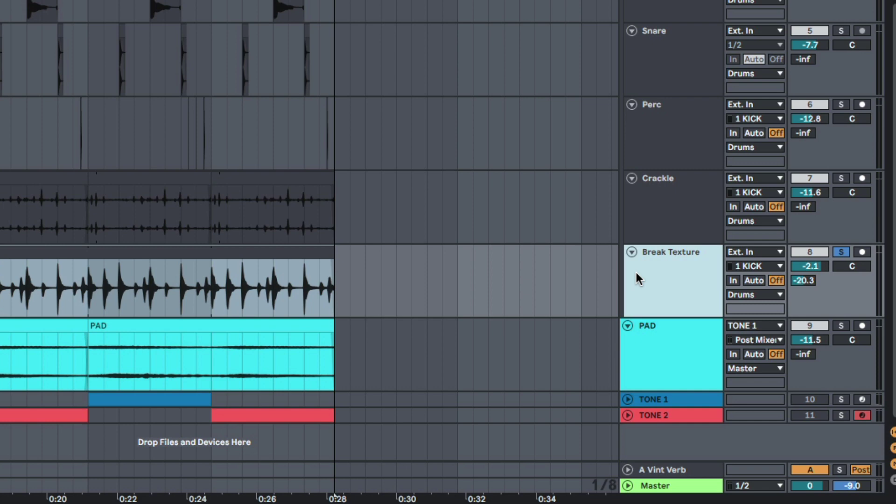
{"action": "left_click", "coordinate": [844, 252]}
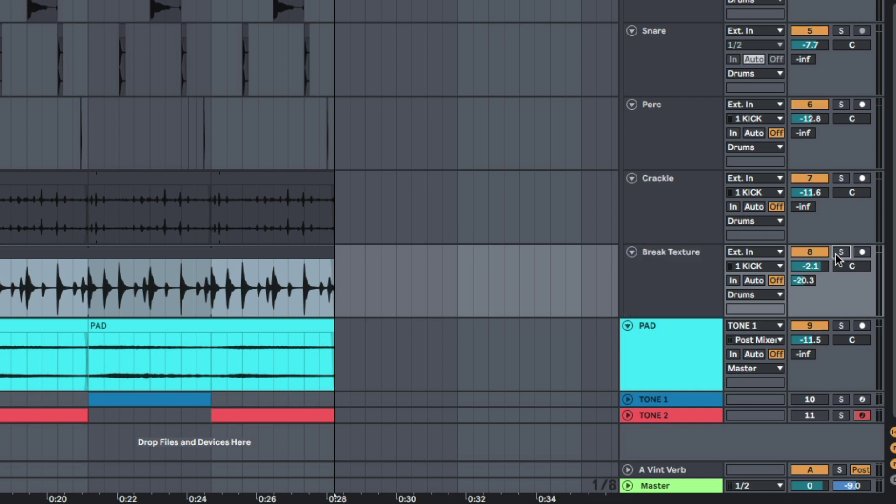
Toggle the Break Texture track off and on during playback to compare the beat with and without it.
{"action": "scroll", "coordinate": [704, 258], "scroll_direction": "up", "scroll_amount": 3}
{"action": "scroll", "coordinate": [699, 256], "scroll_direction": "down", "scroll_amount": 3}
{"action": "left_click", "coordinate": [813, 250]}
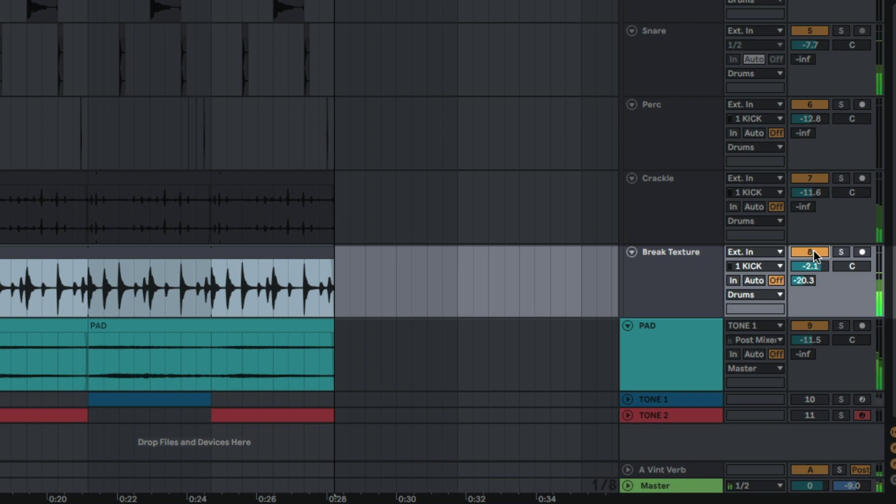
{"action": "left_click", "coordinate": [814, 251]}
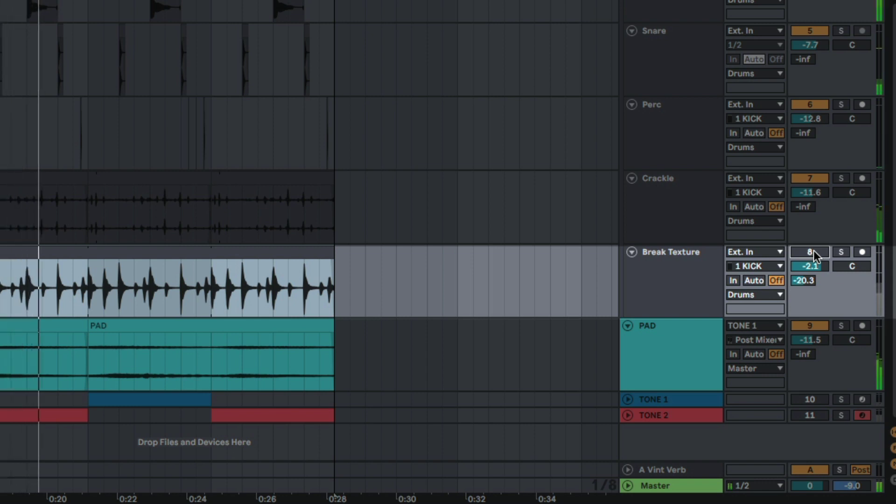
{"action": "left_click", "coordinate": [814, 250]}
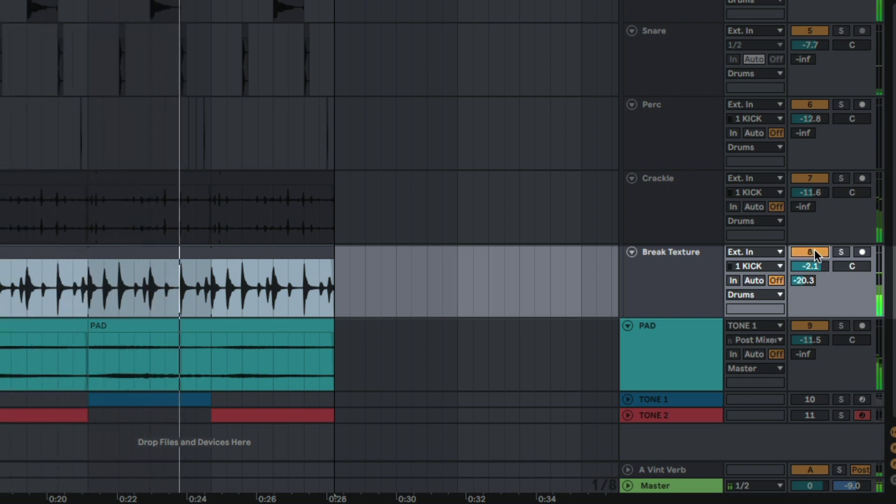
{"action": "left_click", "coordinate": [814, 249]}
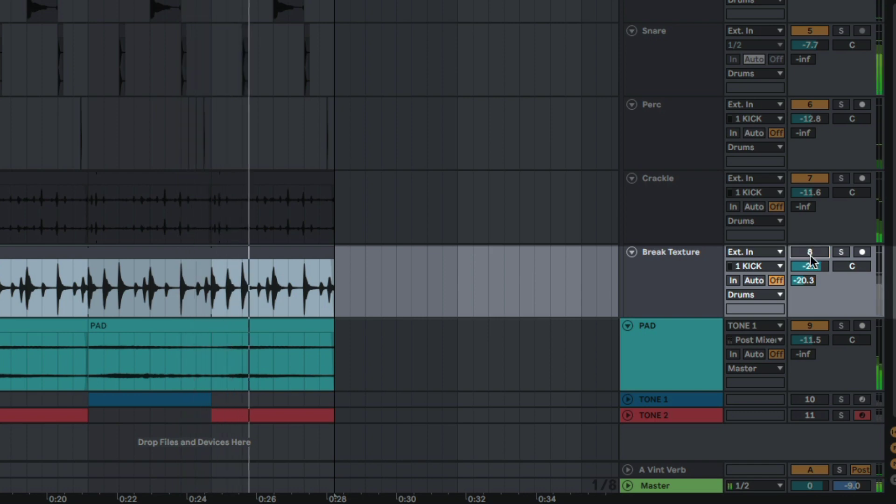
Review the individual drum tracks and toggle solo on the Break Texture track to check its sound.
{"action": "scroll", "coordinate": [806, 234], "scroll_direction": "up", "scroll_amount": 4}
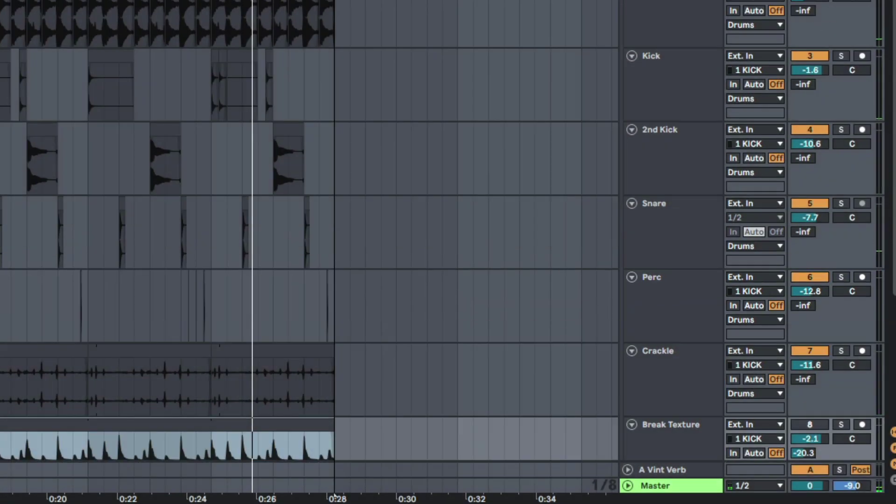
{"action": "scroll", "coordinate": [621, 121], "scroll_direction": "down", "scroll_amount": 4}
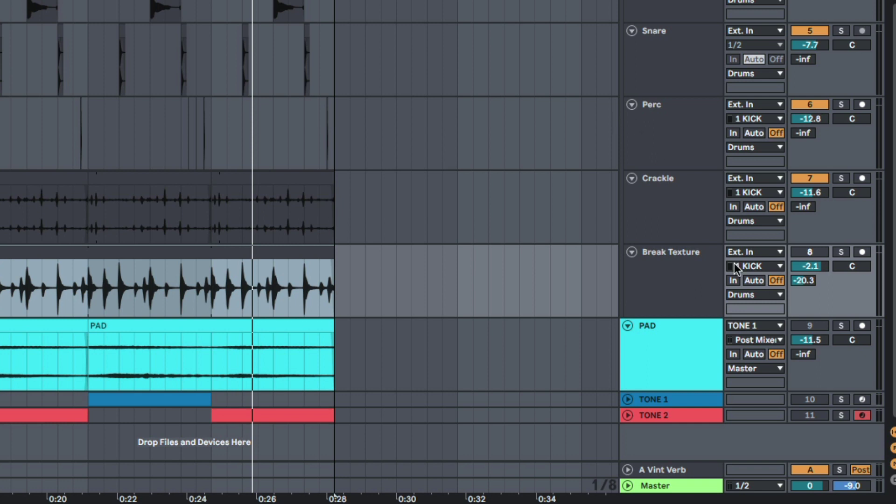
{"action": "left_click", "coordinate": [840, 253]}
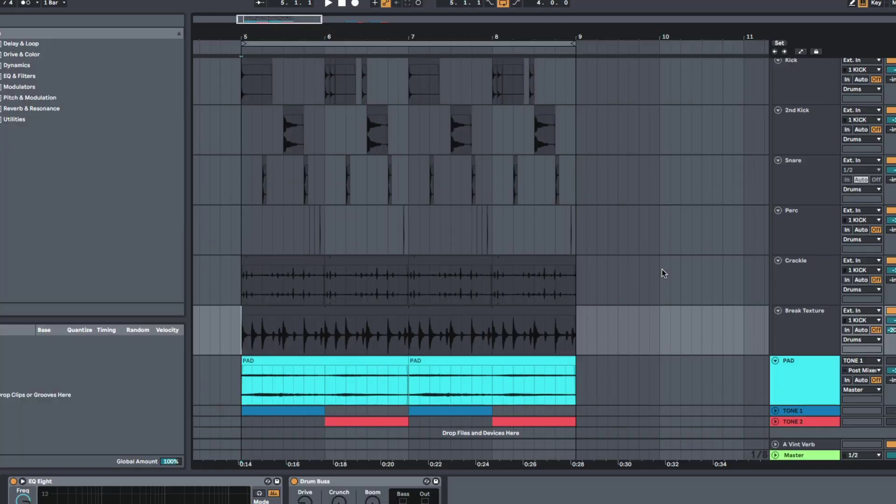
{"action": "scroll", "coordinate": [541, 260], "scroll_direction": "up", "scroll_amount": 2}
{"action": "scroll", "coordinate": [505, 231], "scroll_direction": "down", "scroll_amount": 4}
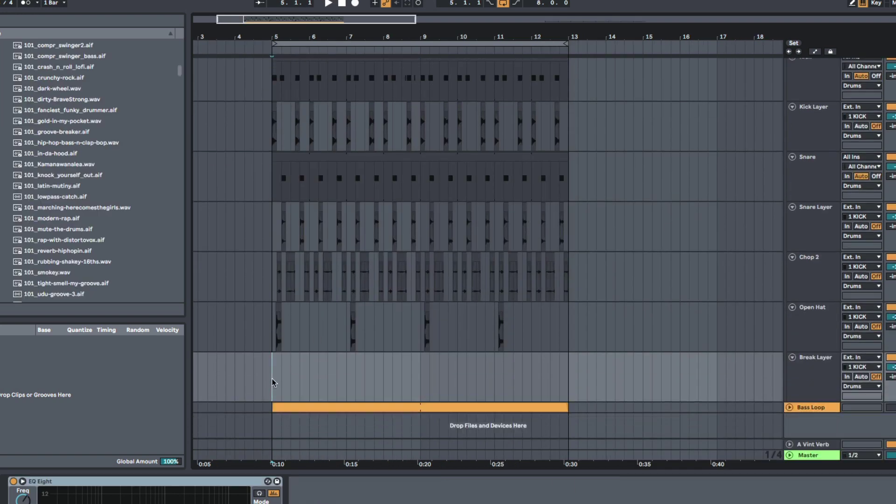
Play back the second project's eight-bar drum loop from bar 5 to hear it without a break layer.
{"action": "left_click_drag", "start_coordinate": [272, 379], "coordinate": [568, 271]}
{"action": "left_click", "coordinate": [272, 290]}
{"action": "scroll", "coordinate": [662, 243], "scroll_direction": "up", "scroll_amount": 2}
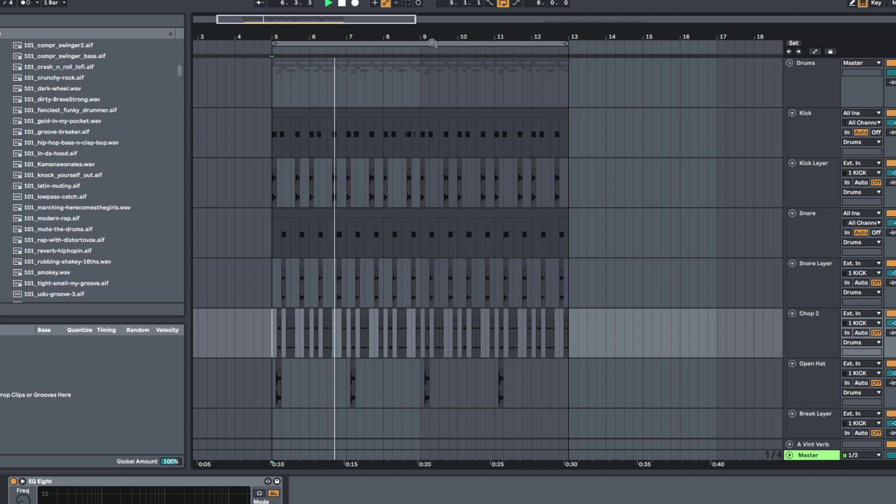
{"action": "key", "text": "space"}
Solo the Chop 2 track in place of the Snare Layer track.
{"action": "left_click", "coordinate": [829, 140]}
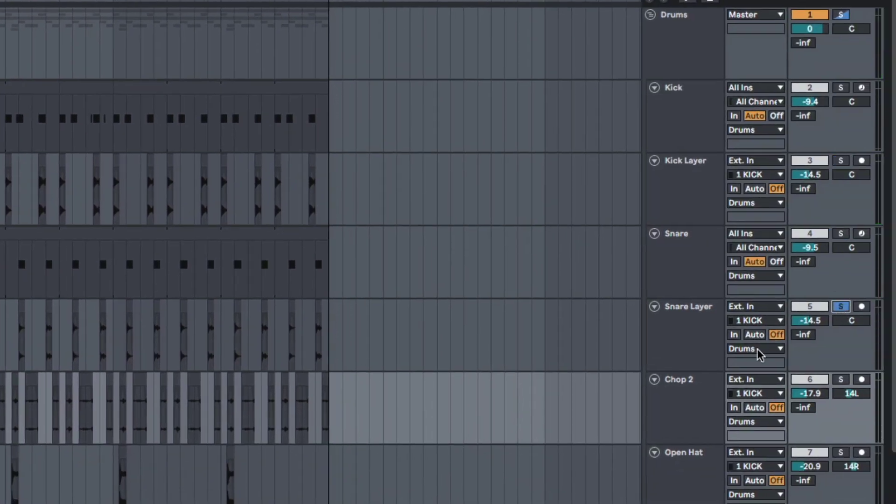
{"action": "scroll", "coordinate": [756, 355], "scroll_direction": "down", "scroll_amount": 3}
{"action": "left_click", "coordinate": [702, 348]}
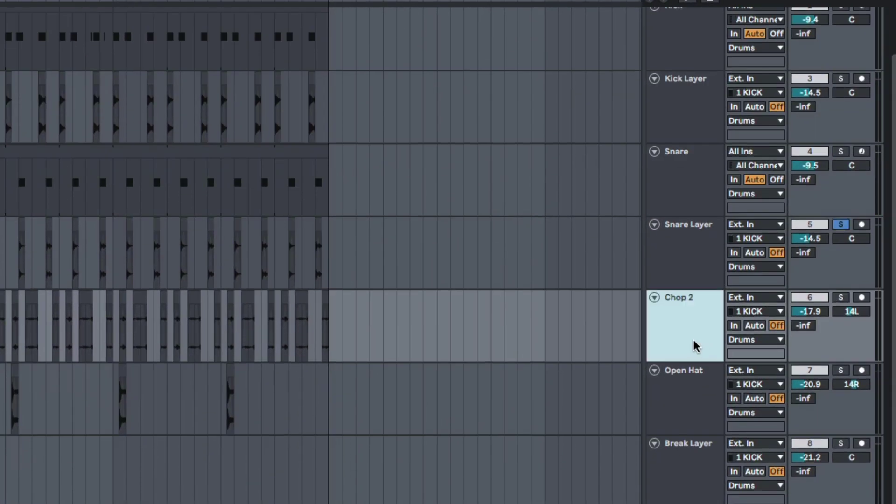
{"action": "left_click", "coordinate": [841, 297]}
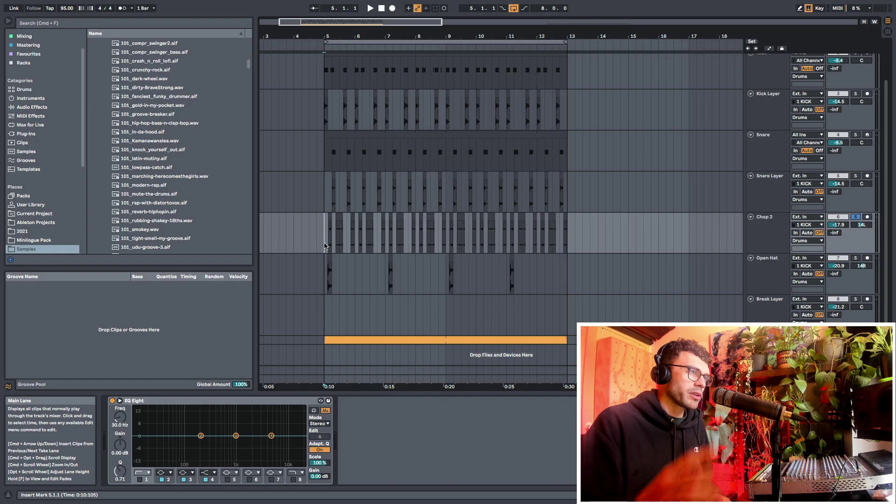
Set the insert position at bar 5 on the Break Layer track and unsolo Chop 2.
{"action": "scroll", "coordinate": [357, 243], "scroll_direction": "down", "scroll_amount": 1}
{"action": "scroll", "coordinate": [345, 280], "scroll_direction": "up", "scroll_amount": 1}
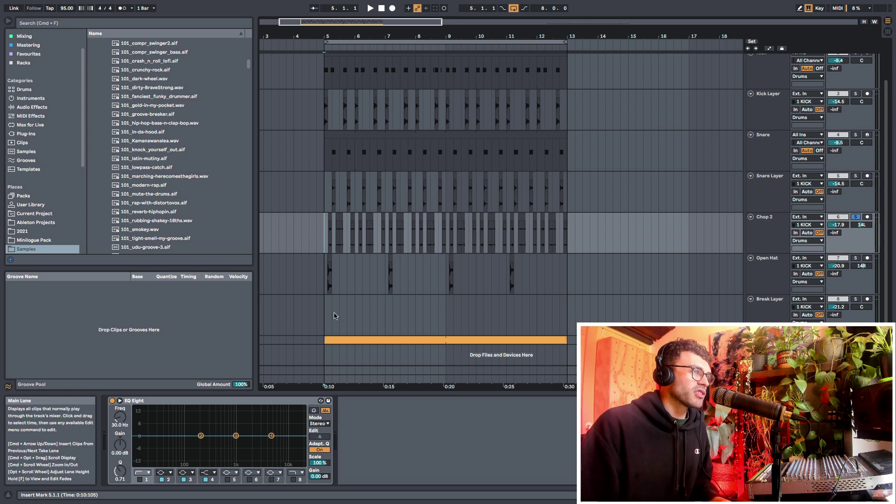
{"action": "left_click", "coordinate": [327, 318]}
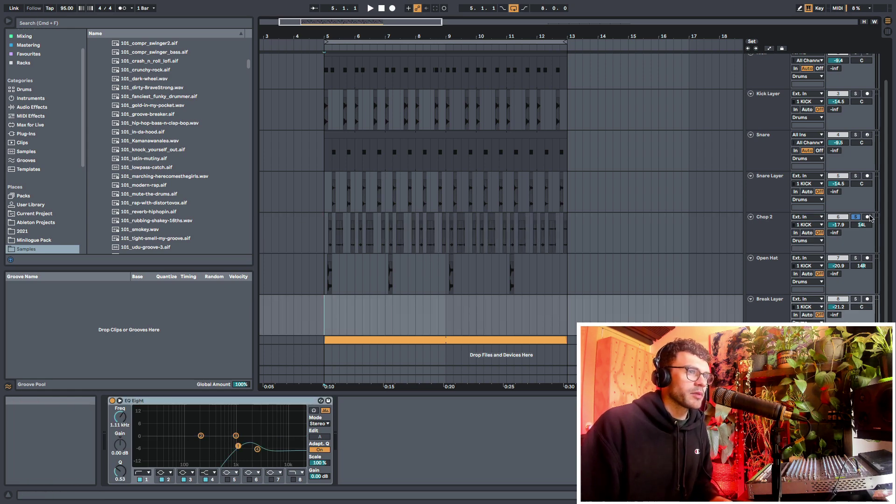
{"action": "left_click", "coordinate": [856, 217]}
Audition break loops in the sample library, including 101_marching-herecomesthegirls.wav and 102_crunchy-roller.aif, and select 102_lofi_busy_loop.aif.
{"action": "scroll", "coordinate": [183, 204], "scroll_direction": "up", "scroll_amount": 2}
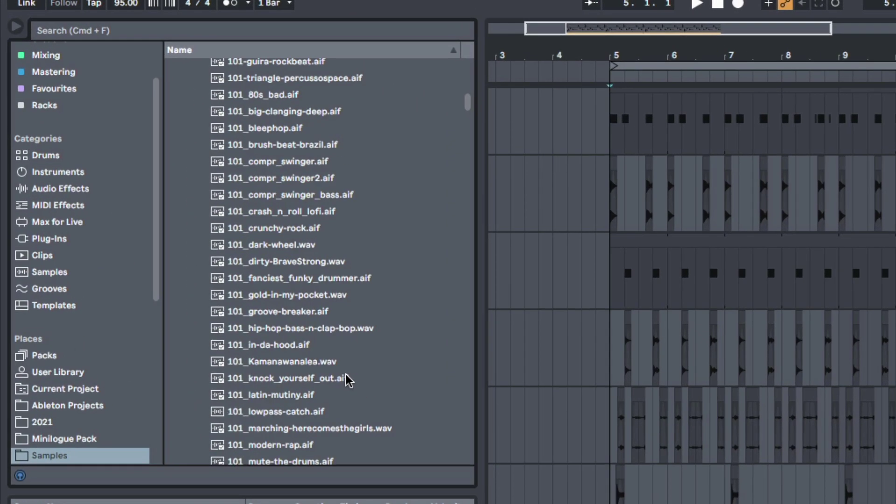
{"action": "scroll", "coordinate": [173, 182], "scroll_direction": "down", "scroll_amount": 2}
{"action": "left_click", "coordinate": [310, 332]}
{"action": "scroll", "coordinate": [264, 366], "scroll_direction": "down", "scroll_amount": 4}
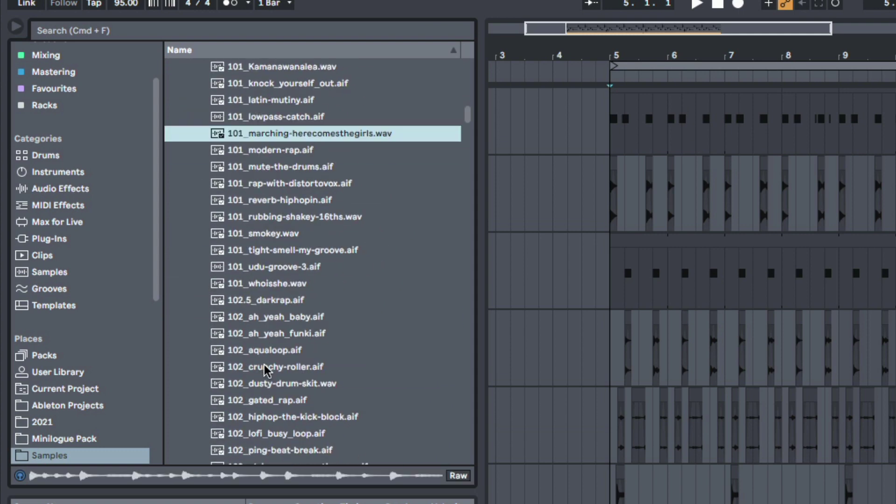
{"action": "scroll", "coordinate": [267, 369], "scroll_direction": "up", "scroll_amount": 2}
{"action": "scroll", "coordinate": [275, 345], "scroll_direction": "down", "scroll_amount": 1}
{"action": "left_click", "coordinate": [287, 314]}
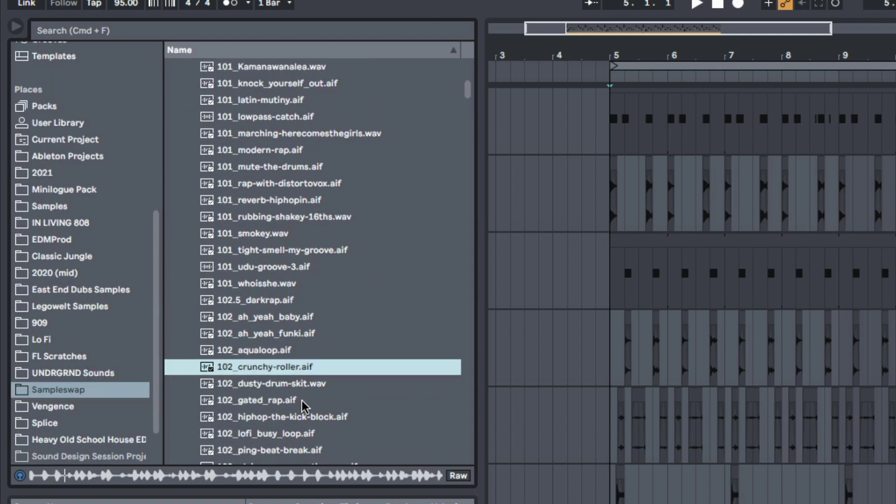
{"action": "left_click", "coordinate": [303, 433]}
Place 102_lofi_busy_loop.aif on the Break Layer track at bar 5 and extend the loop to bar 13.
{"action": "scroll", "coordinate": [294, 402], "scroll_direction": "down", "scroll_amount": 3}
{"action": "left_click_drag", "start_coordinate": [279, 322], "coordinate": [609, 503]}
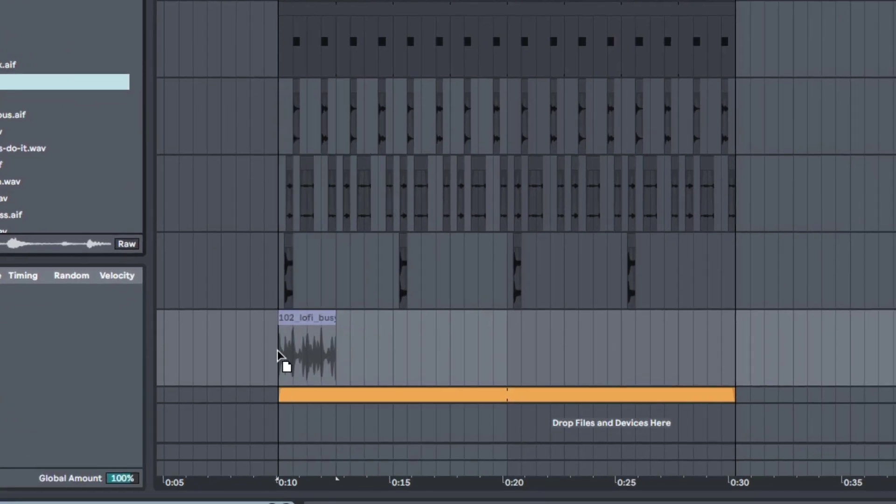
{"action": "left_click_drag", "start_coordinate": [279, 355], "coordinate": [279, 355]}
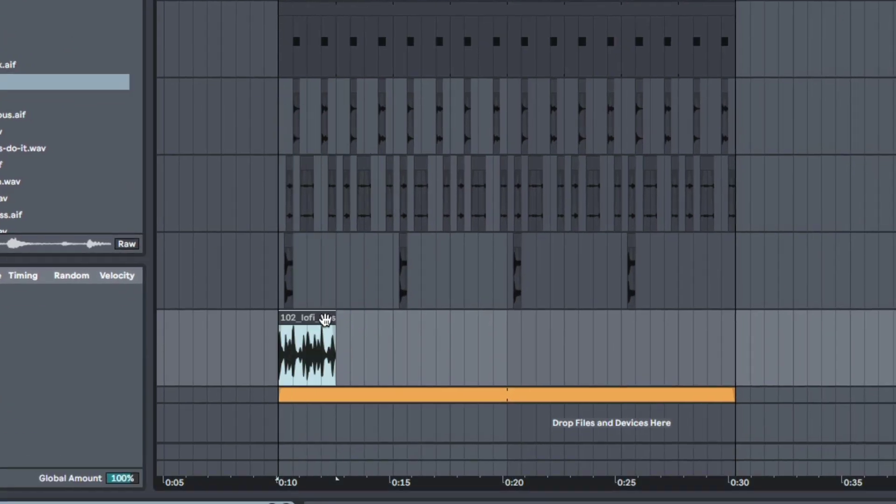
{"action": "left_click_drag", "start_coordinate": [335, 327], "coordinate": [731, 333]}
In the Break Layer's EQ Eight, lower band 1's low cut to about 681 Hz and enable the band 7 high shelf at about -6.57 dB.
{"action": "key", "text": "space"}
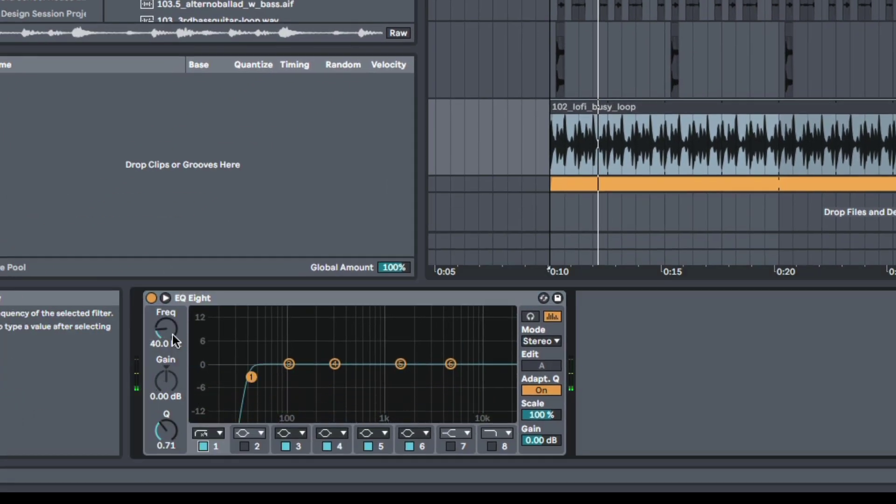
{"action": "left_click_drag", "start_coordinate": [174, 341], "coordinate": [174, 299]}
{"action": "left_click_drag", "start_coordinate": [180, 348], "coordinate": [180, 350]}
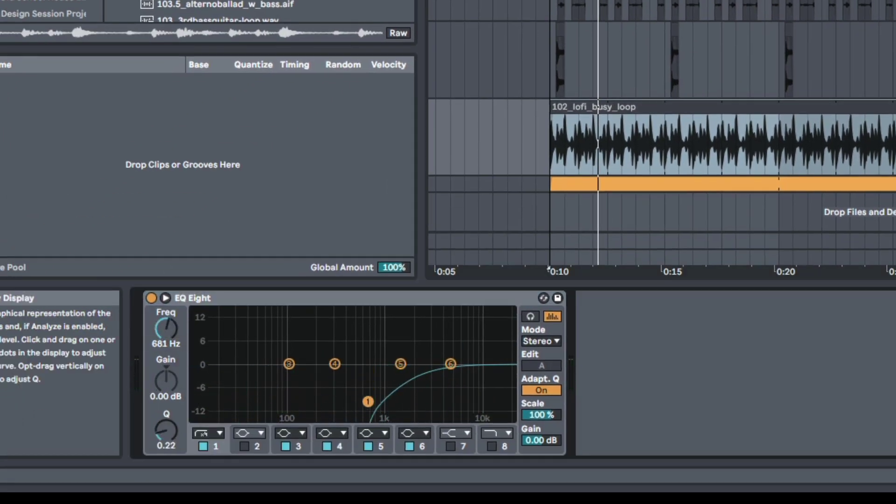
{"action": "left_click", "coordinate": [451, 364]}
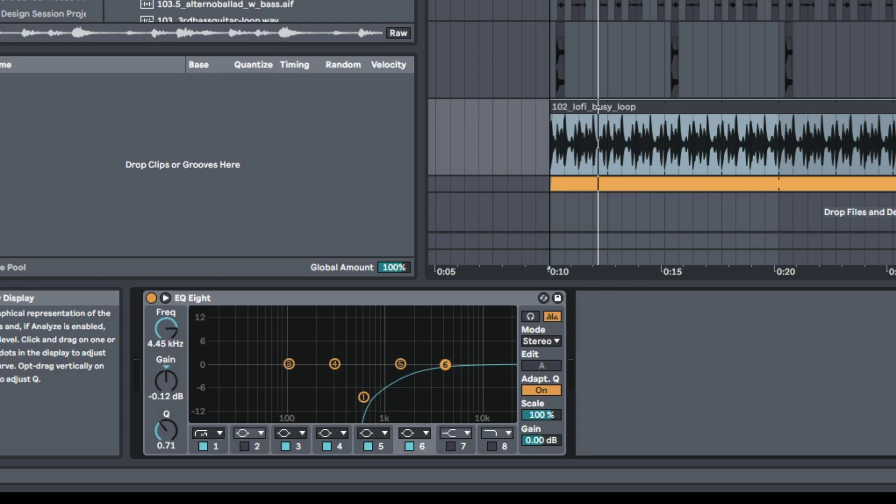
{"action": "left_click", "coordinate": [450, 446]}
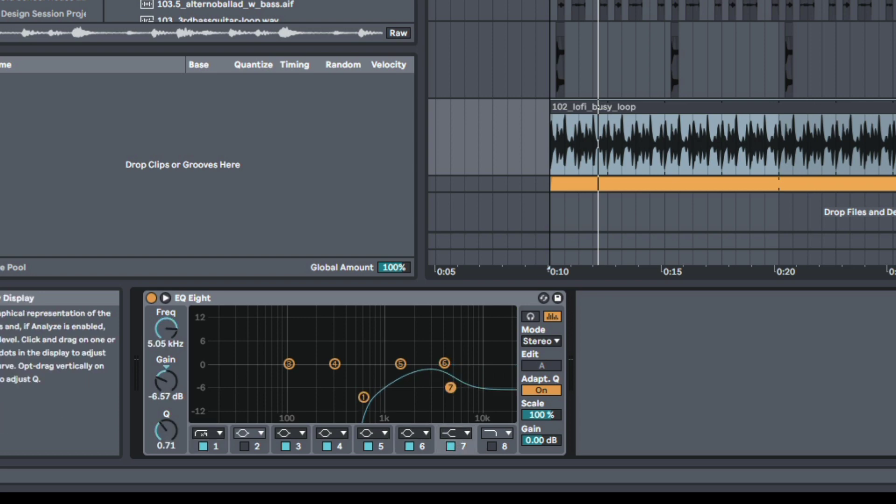
Lower EQ Eight band 1's low cut to about 527 Hz with a Q of 0.31 while auditioning the loop.
{"action": "key", "text": "space"}
{"action": "left_click_drag", "start_coordinate": [364, 397], "coordinate": [358, 395]}
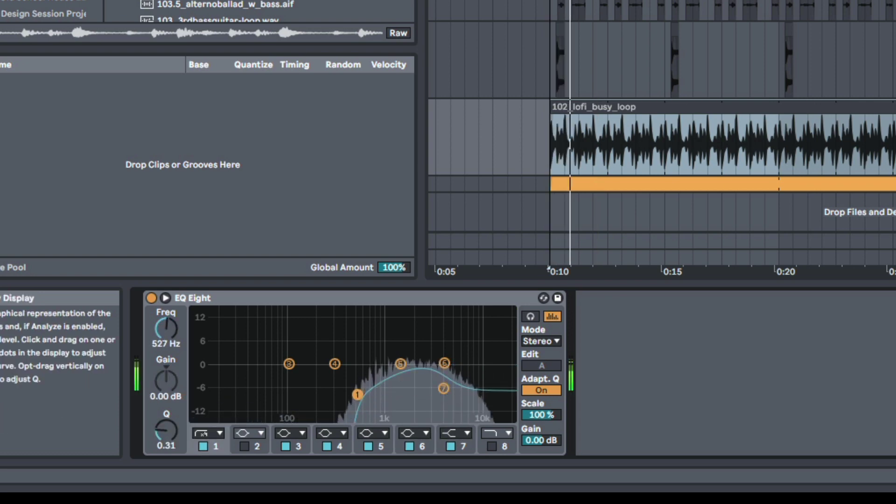
{"action": "key", "text": "space"}
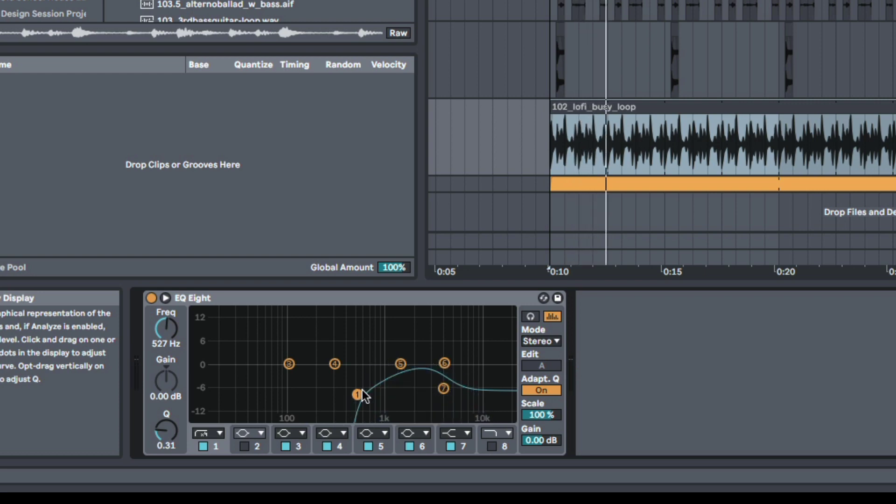
{"action": "key", "text": "space"}
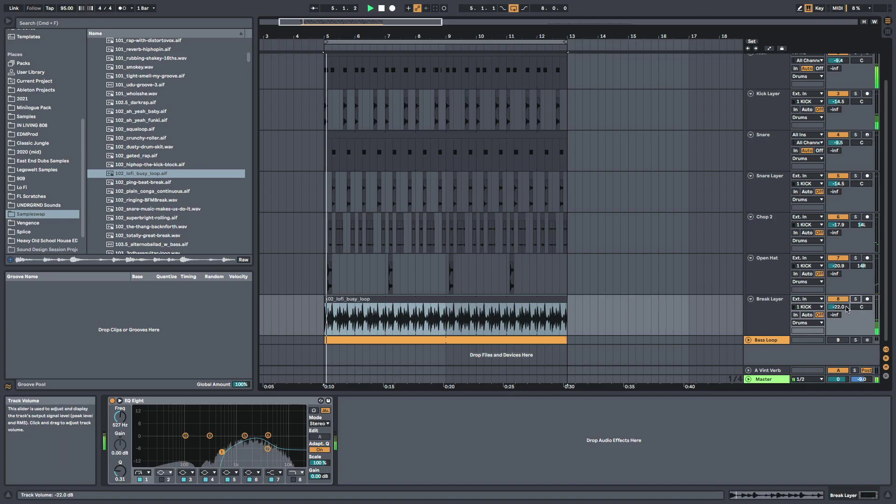
Set the Break Layer's volume to -20.8 dB and lower EQ Eight band 1's low cut to about 474 Hz with a Q of 0.24.
{"action": "left_click_drag", "start_coordinate": [847, 309], "coordinate": [847, 306]}
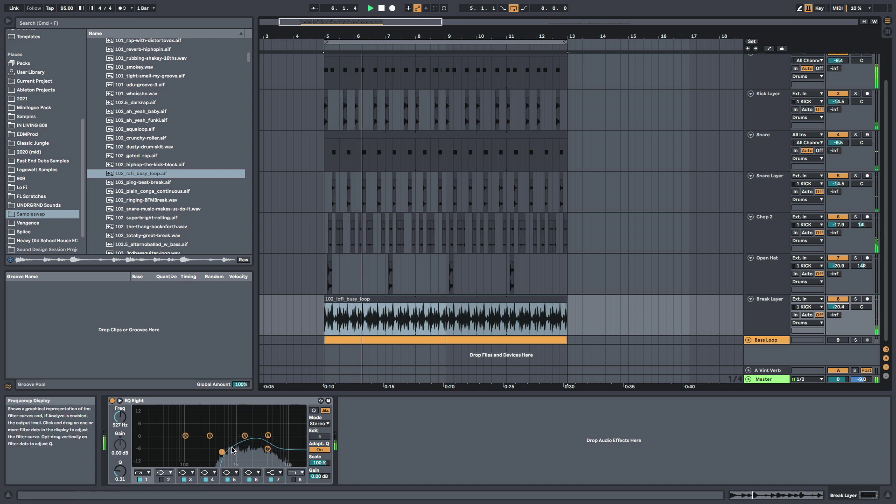
{"action": "left_click_drag", "start_coordinate": [224, 452], "coordinate": [221, 454]}
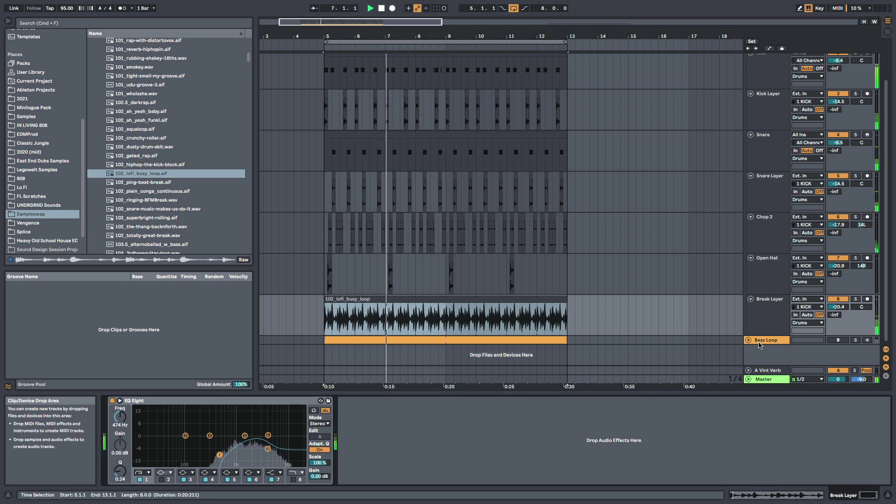
{"action": "left_click_drag", "start_coordinate": [839, 309], "coordinate": [839, 310]}
Duplicate the Break Layer track, and deactivate and fold the original track.
{"action": "left_click", "coordinate": [771, 311]}
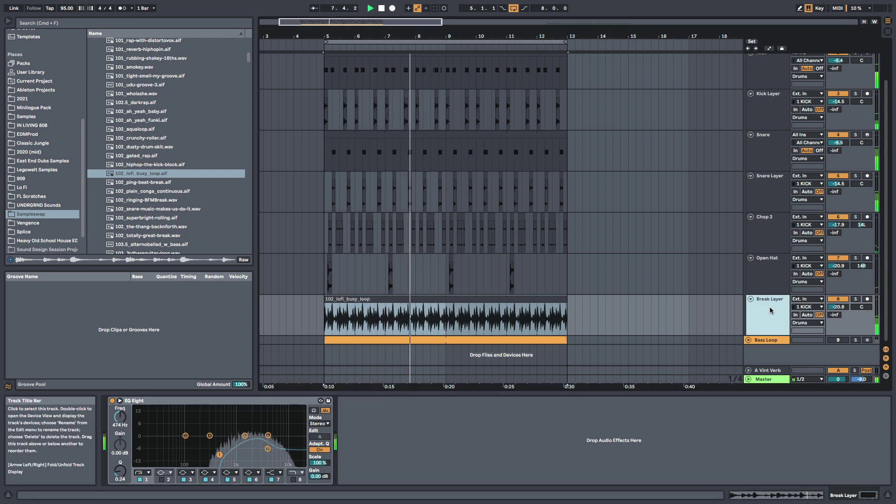
{"action": "key", "text": "super+d"}
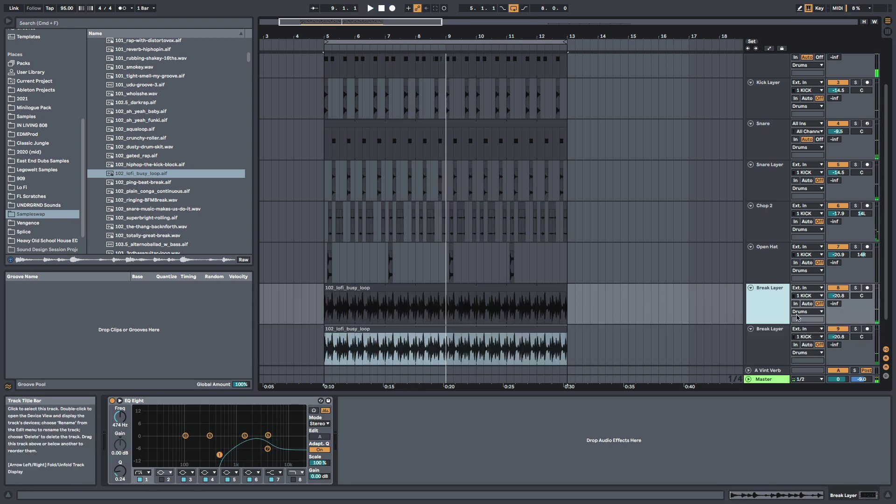
{"action": "left_click", "coordinate": [838, 287]}
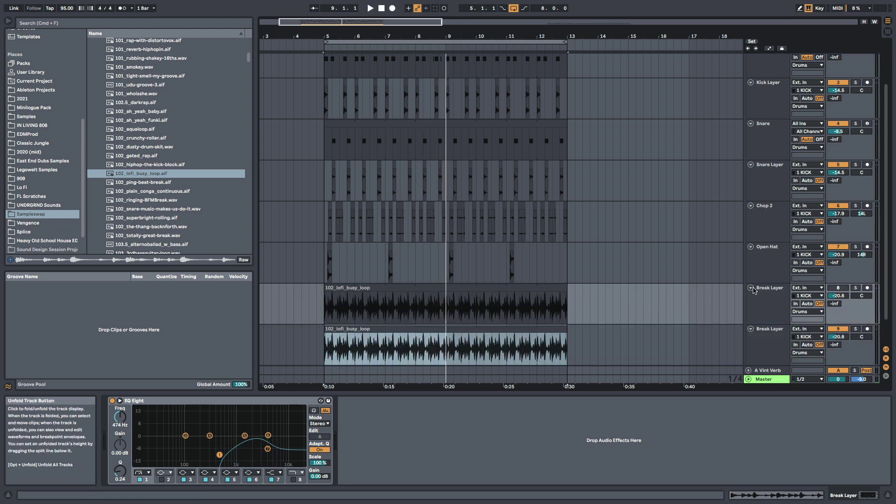
{"action": "left_click", "coordinate": [751, 288]}
Delete the 102_lofi_busy_loop clip from the duplicated Break Layer track and set the insert marker at bar 5.
{"action": "left_click", "coordinate": [480, 297]}
{"action": "left_click", "coordinate": [475, 298]}
{"action": "key", "text": "Delete"}
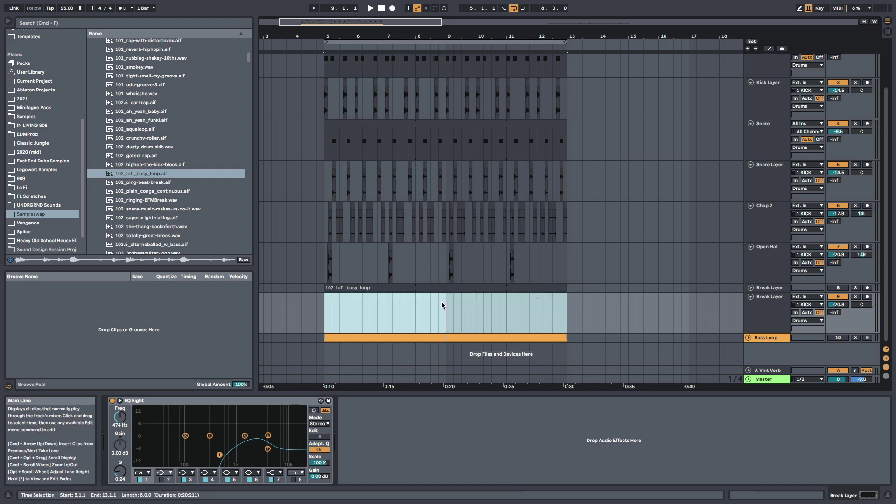
{"action": "left_click", "coordinate": [326, 316]}
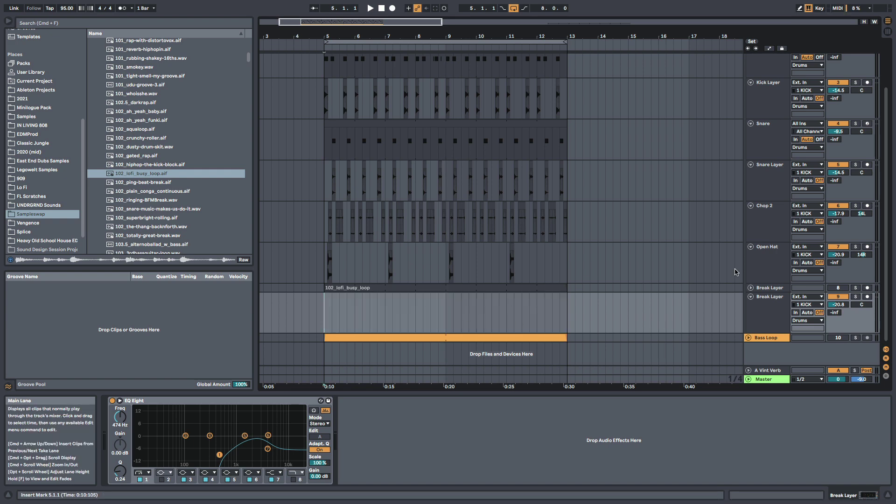
Audition loops in the sample library, including 120_crunchy-cows.aif, and select 120_cymbal_breakbeat.aif.
{"action": "scroll", "coordinate": [224, 215], "scroll_direction": "down", "scroll_amount": 15}
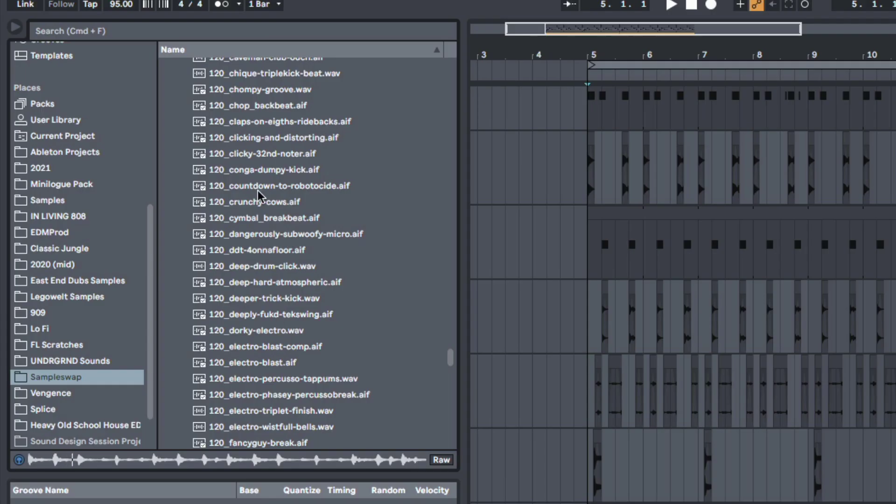
{"action": "left_click", "coordinate": [258, 198]}
{"action": "left_click", "coordinate": [271, 221]}
{"action": "scroll", "coordinate": [297, 270], "scroll_direction": "up", "scroll_amount": 2}
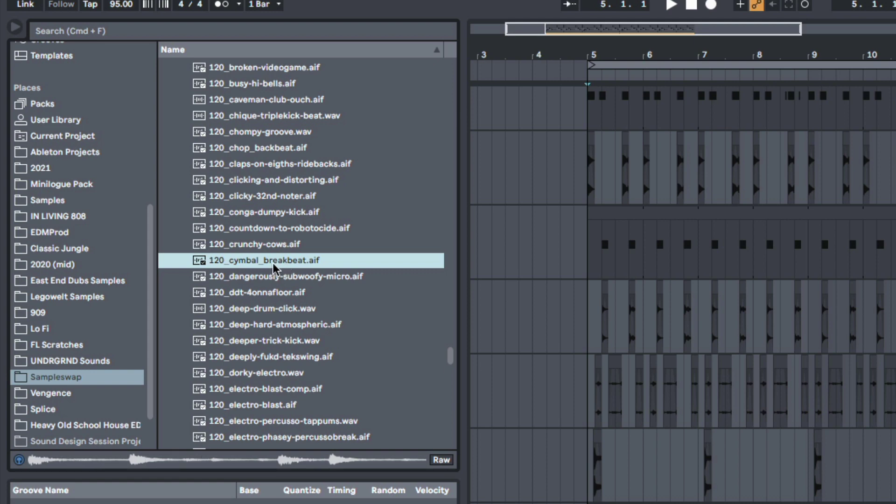
Place 120_cymbal_breakbeat.aif on the duplicated Break Layer from bar 5 to bar 13 and set the track volume to -24.2 dB.
{"action": "left_click_drag", "start_coordinate": [251, 267], "coordinate": [632, 503]}
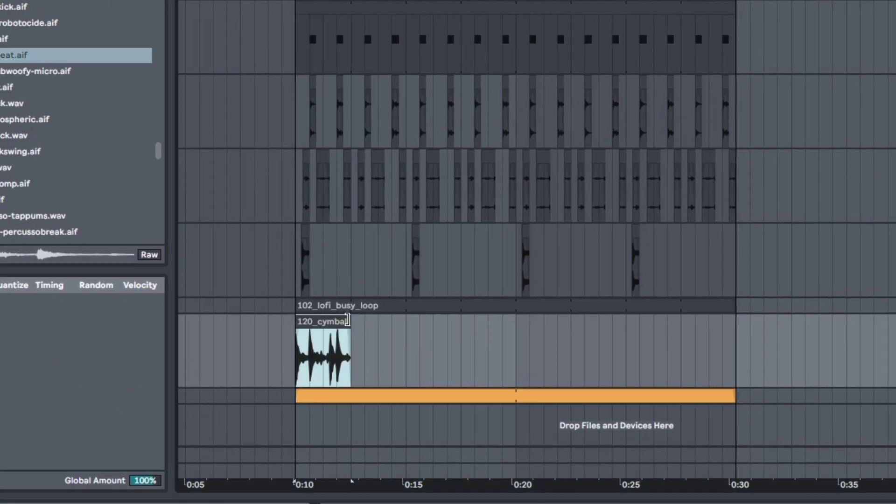
{"action": "left_click_drag", "start_coordinate": [348, 320], "coordinate": [745, 320]}
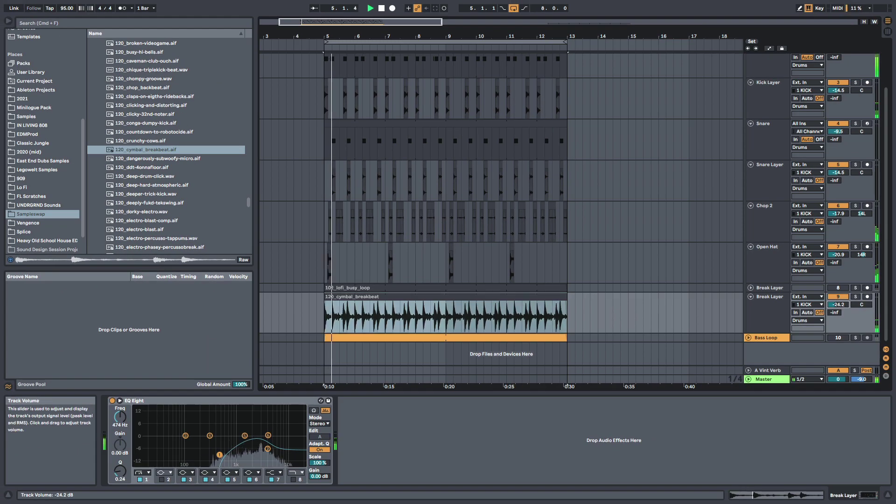
{"action": "left_click_drag", "start_coordinate": [838, 304], "coordinate": [838, 303]}
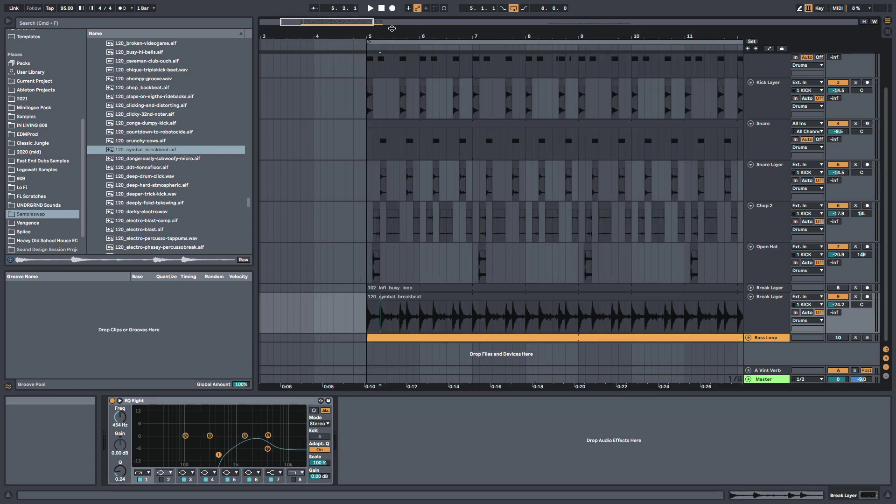
Examine the 120_cymbal_breakbeat waveform between 5.2.3 and 5.3.2.
{"action": "left_click_drag", "start_coordinate": [392, 36], "coordinate": [404, 194]}
{"action": "left_click_drag", "start_coordinate": [364, 317], "coordinate": [458, 320]}
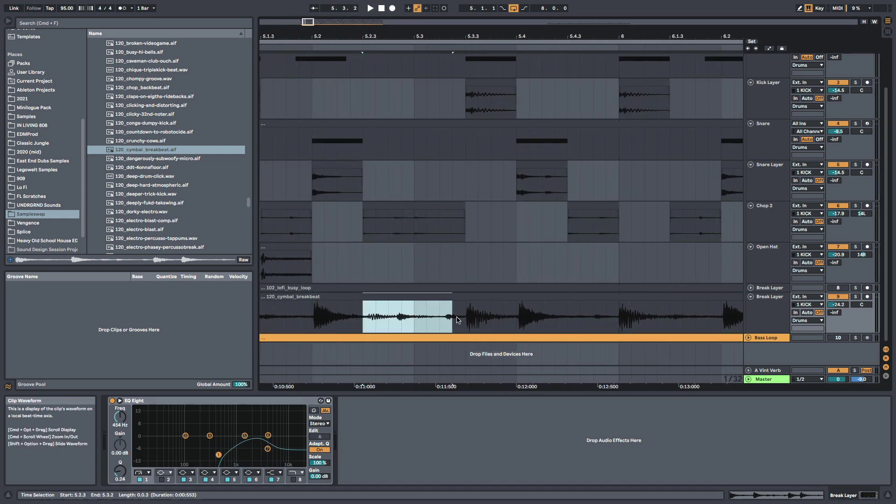
{"action": "left_click_drag", "start_coordinate": [346, 37], "coordinate": [342, 5]}
Play the beat from bar 5 and raise the cymbal break track's volume to -20.1 dB.
{"action": "left_click", "coordinate": [331, 319]}
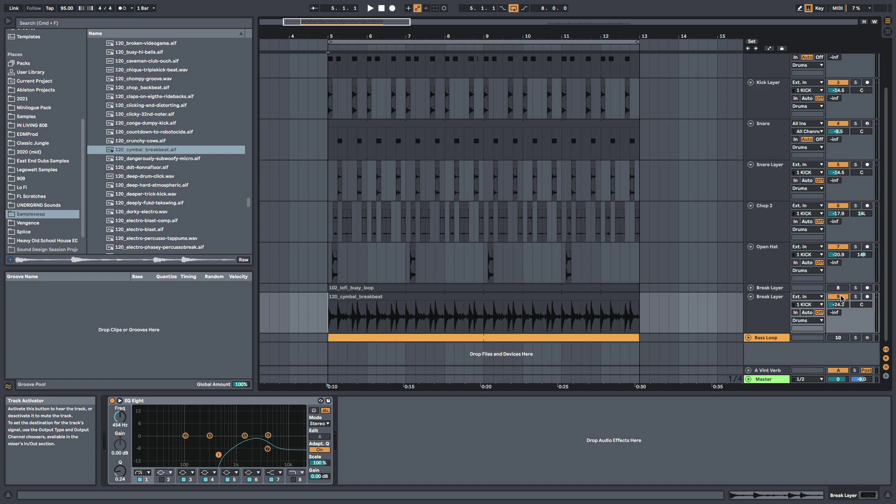
{"action": "key", "text": "space"}
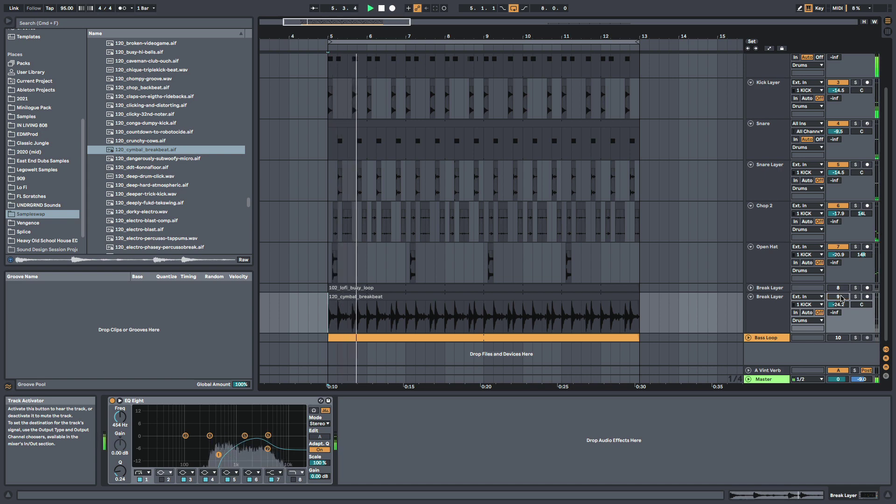
{"action": "left_click_drag", "start_coordinate": [839, 305], "coordinate": [839, 295]}
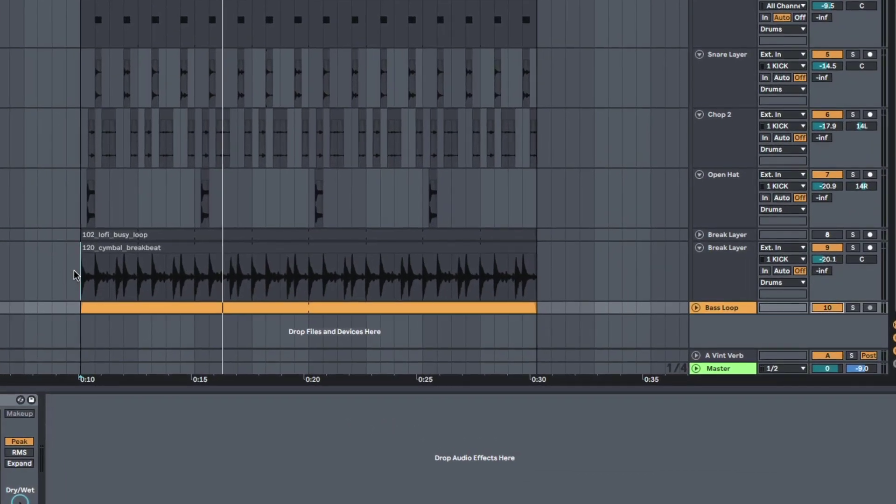
Unfold the Bass Loop track, play from bar 5 and lower the cymbal break track's volume to -22.6 dB.
{"action": "left_click", "coordinate": [75, 274]}
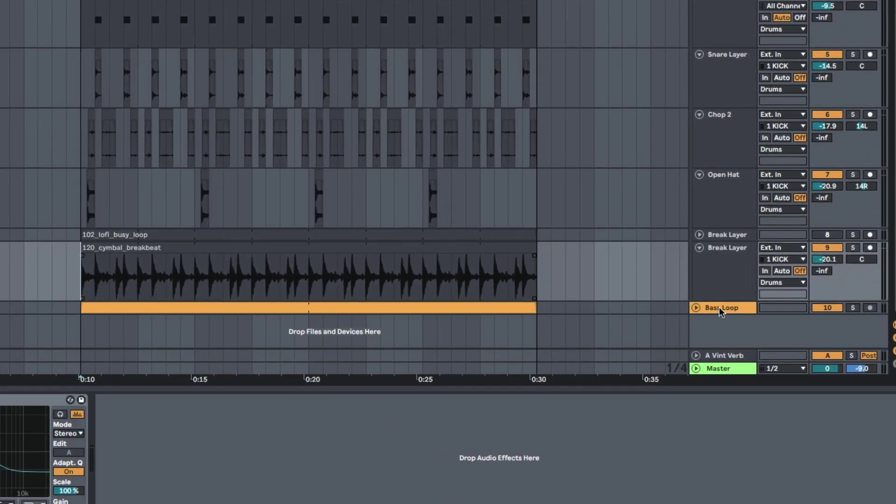
{"action": "left_click", "coordinate": [696, 308]}
{"action": "scroll", "coordinate": [479, 225], "scroll_direction": "down", "scroll_amount": 2}
{"action": "key", "text": "space"}
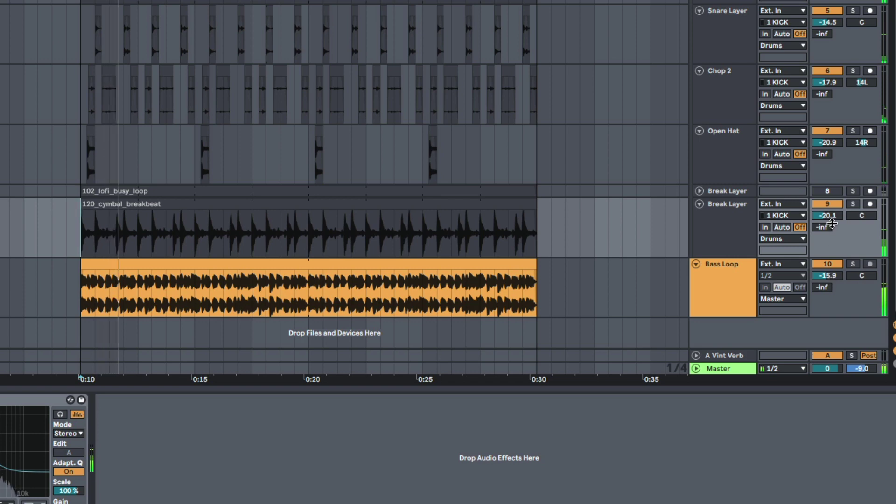
{"action": "mouse_move", "coordinate": [827, 217]}
{"action": "left_mouse_down"}
{"action": "mouse_move", "coordinate": [828, 236]}
{"action": "mouse_move", "coordinate": [827, 227]}
{"action": "left_mouse_up"}
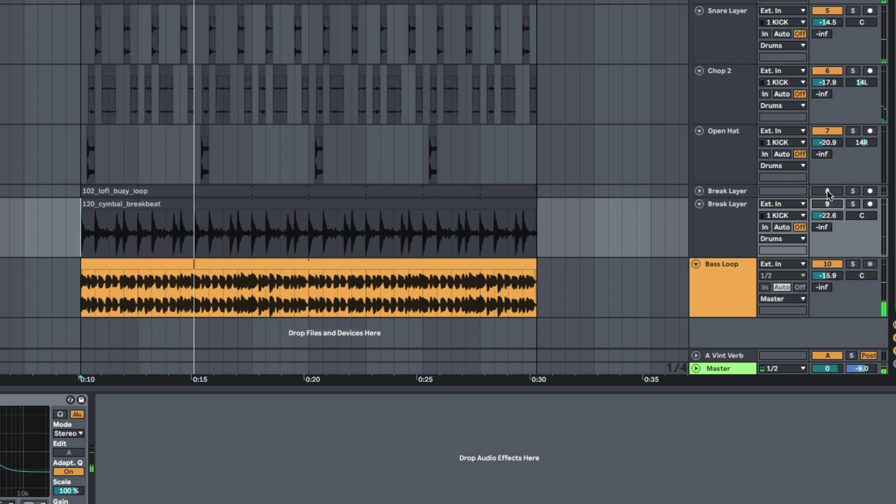
Unfold the 102_lofi_busy_loop track, play it from bar 5 in place of the cymbal break and fine-tune its volume.
{"action": "left_click", "coordinate": [700, 191]}
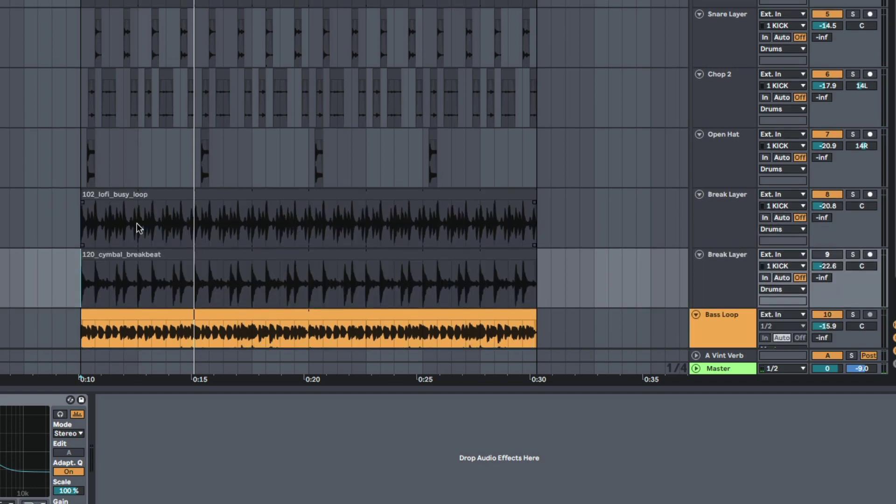
{"action": "left_click", "coordinate": [84, 226]}
{"action": "key", "text": "space"}
{"action": "left_click_drag", "start_coordinate": [835, 207], "coordinate": [835, 205]}
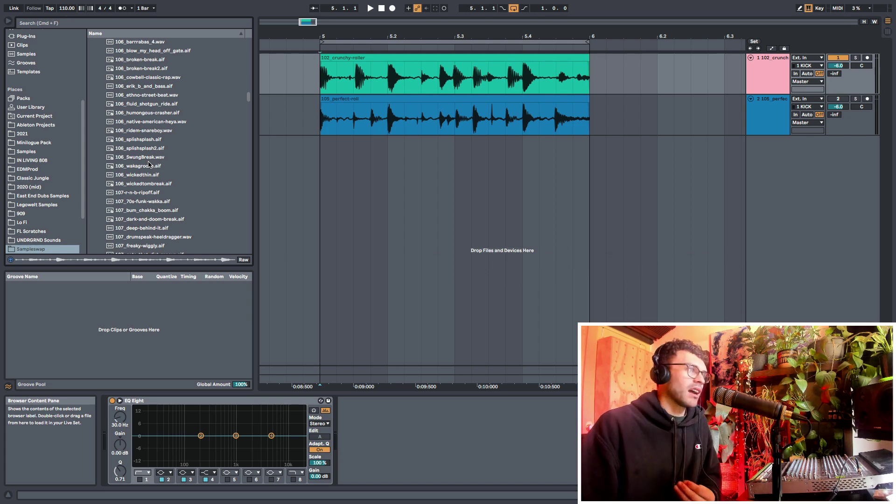
Browse the DRUM LOOPS and BREAKS library by tempo, collapsing the 101 to 120 bpm folder and expanding 121 to 140 bpm.
{"action": "scroll", "coordinate": [154, 163], "scroll_direction": "up", "scroll_amount": 10}
{"action": "scroll", "coordinate": [161, 162], "scroll_direction": "up", "scroll_amount": 10}
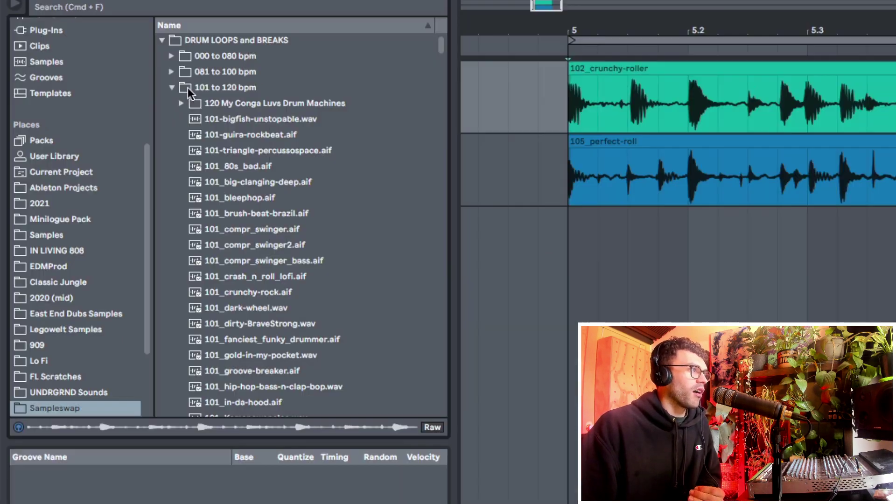
{"action": "left_click", "coordinate": [100, 77]}
{"action": "left_click", "coordinate": [182, 103]}
{"action": "left_click", "coordinate": [183, 83]}
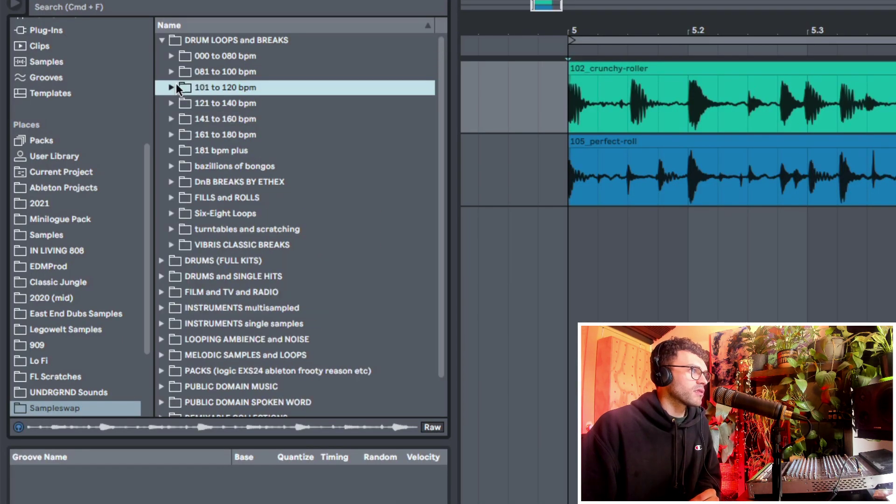
{"action": "left_click", "coordinate": [218, 134]}
{"action": "left_click", "coordinate": [221, 103]}
{"action": "left_click", "coordinate": [226, 56]}
{"action": "left_click", "coordinate": [171, 103]}
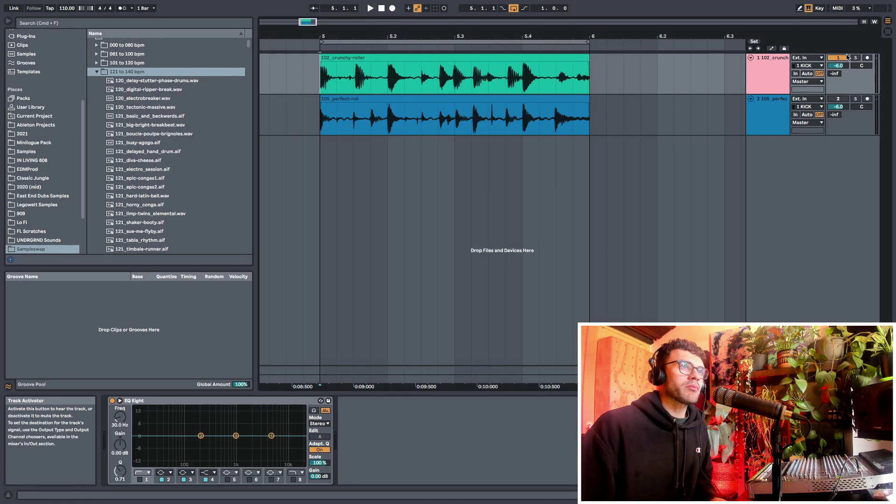
Audition the 102_crunchy-roller and 105_perfect-roll loops in turn by soloing their tracks.
{"action": "left_click", "coordinate": [854, 58]}
{"action": "key", "text": "space"}
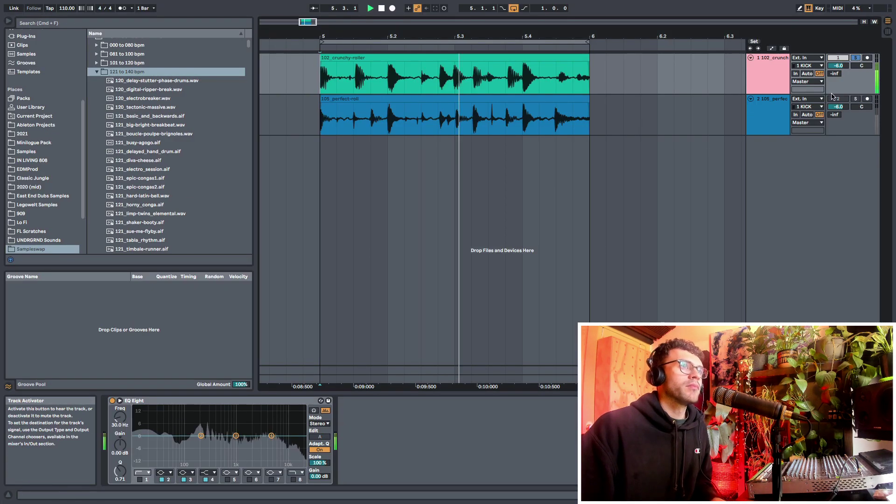
{"action": "left_click", "coordinate": [856, 98]}
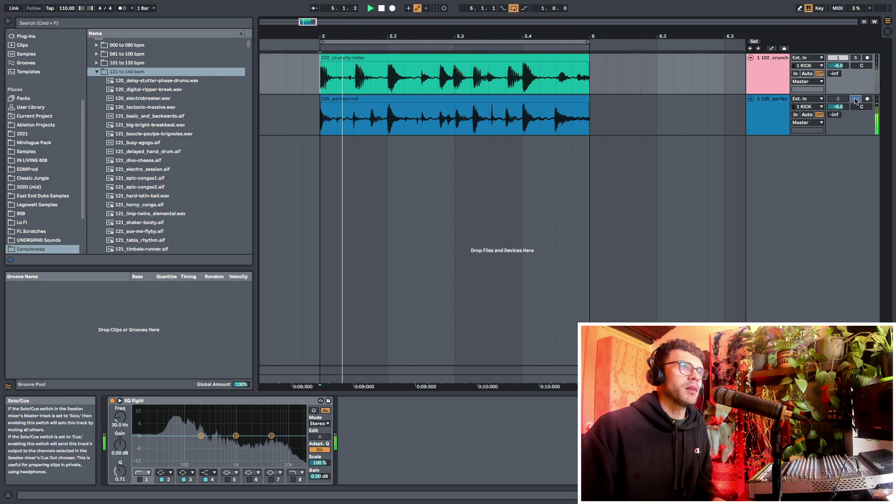
{"action": "left_click", "coordinate": [764, 108]}
{"action": "key", "text": "space"}
Unsolo and activate the 105_perfect-roll track, and deactivate and fold the 102_crunchy-roller track.
{"action": "left_click", "coordinate": [855, 98]}
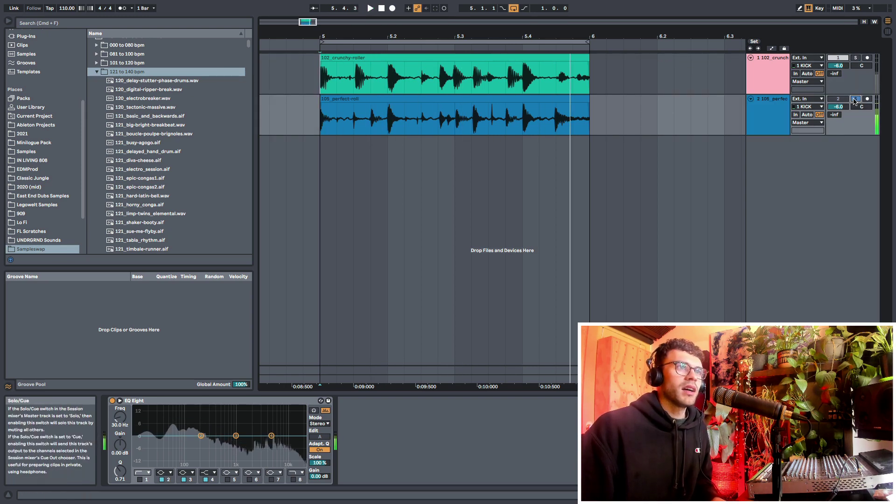
{"action": "left_click", "coordinate": [836, 99]}
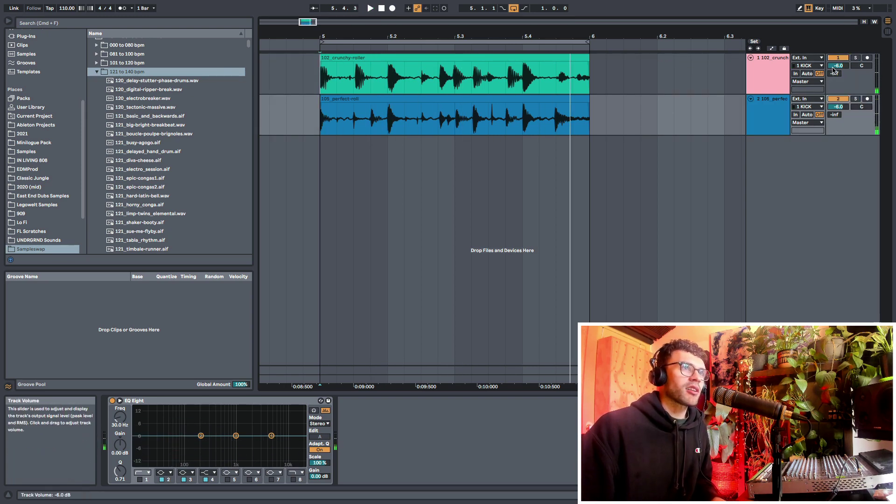
{"action": "left_click", "coordinate": [750, 58]}
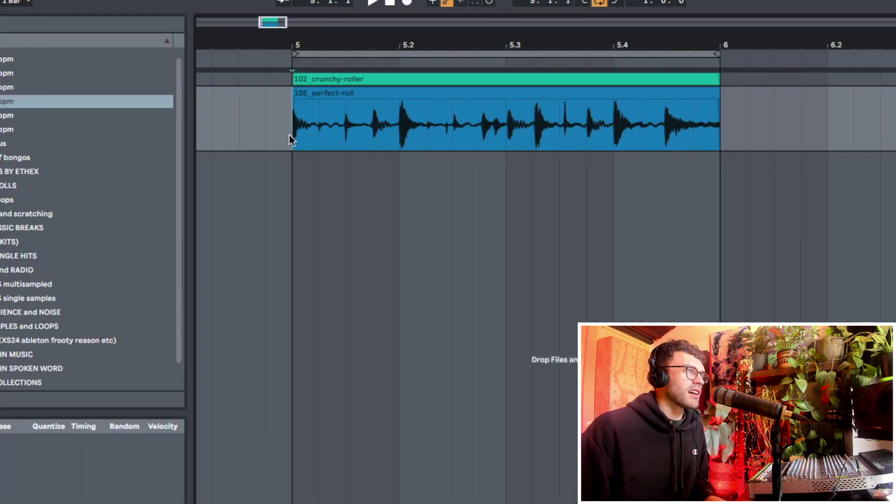
Copy the opening kick slice of 105_perfect-roll from bar 5 to 5.1.3 and, after auditioning the loop, paste it at 5.2.3.
{"action": "left_click_drag", "start_coordinate": [298, 139], "coordinate": [393, 139]}
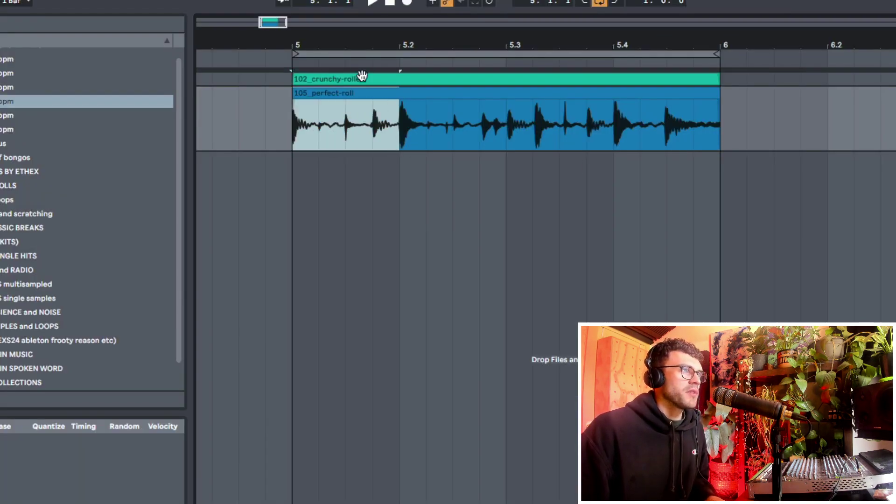
{"action": "mouse_move", "coordinate": [374, 48]}
{"action": "left_mouse_down"}
{"action": "mouse_move", "coordinate": [374, 65]}
{"action": "mouse_move", "coordinate": [339, 70]}
{"action": "mouse_move", "coordinate": [354, 49]}
{"action": "left_mouse_up"}
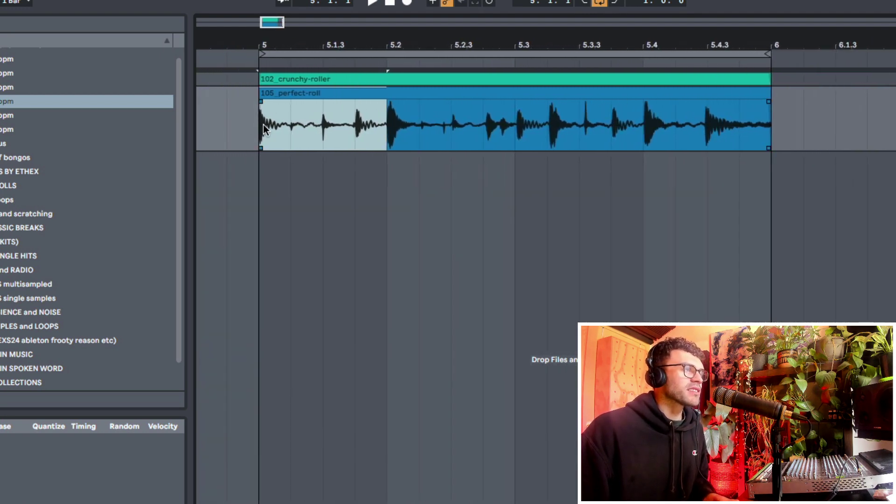
{"action": "left_click_drag", "start_coordinate": [264, 125], "coordinate": [316, 130]}
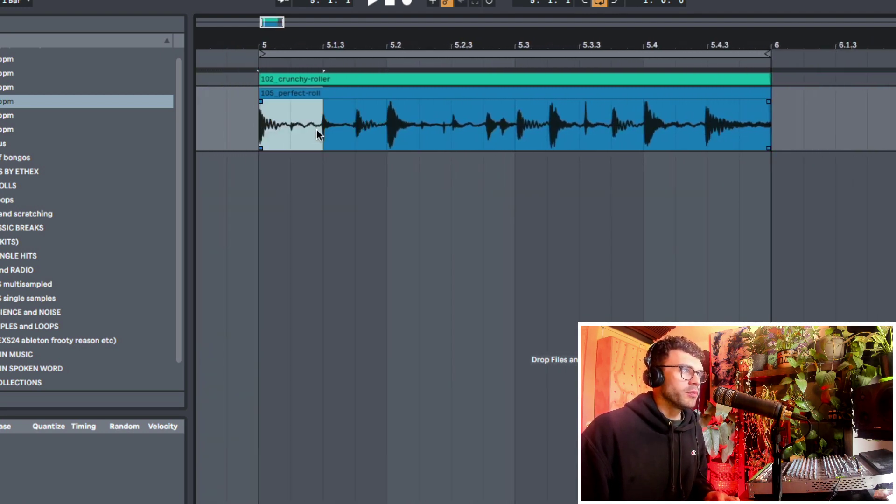
{"action": "left_click", "coordinate": [263, 138]}
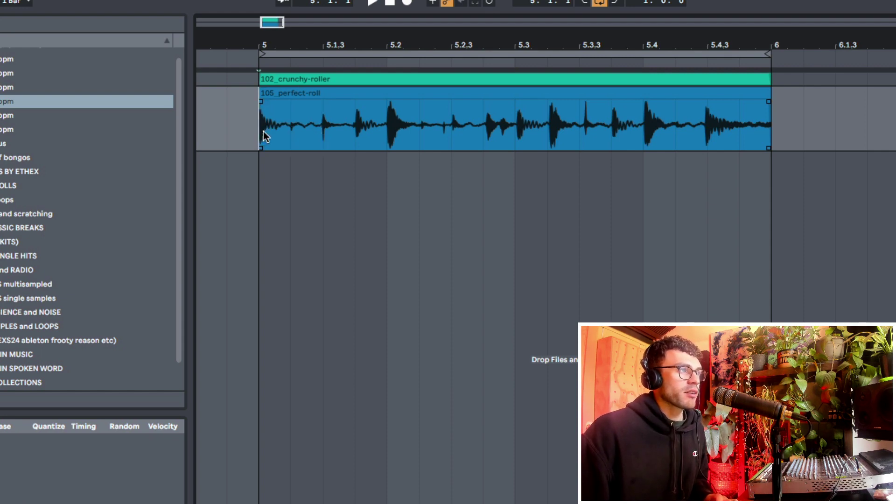
{"action": "key", "text": "space"}
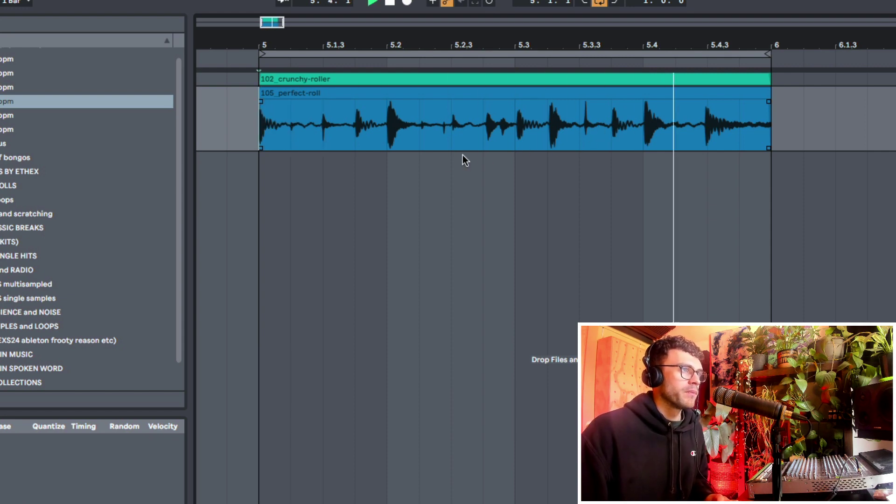
{"action": "key", "text": "space"}
{"action": "key", "text": "ctrl+v"}
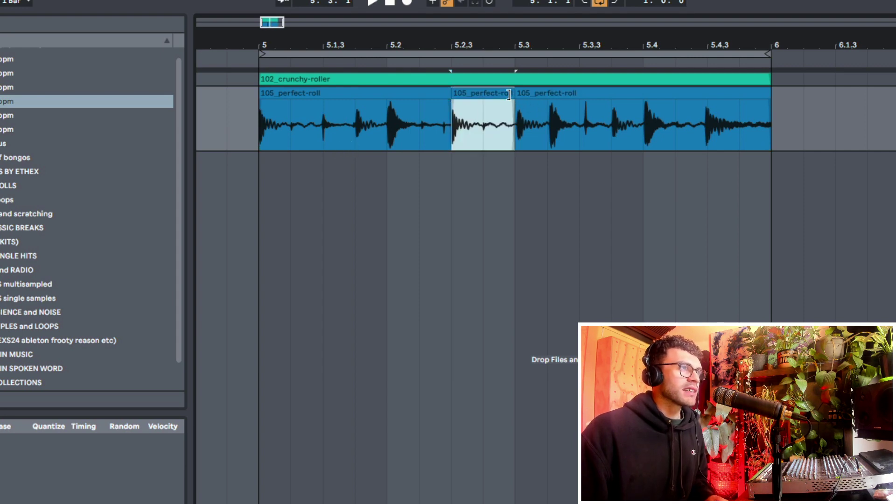
{"action": "left_click_drag", "start_coordinate": [509, 93], "coordinate": [478, 92]}
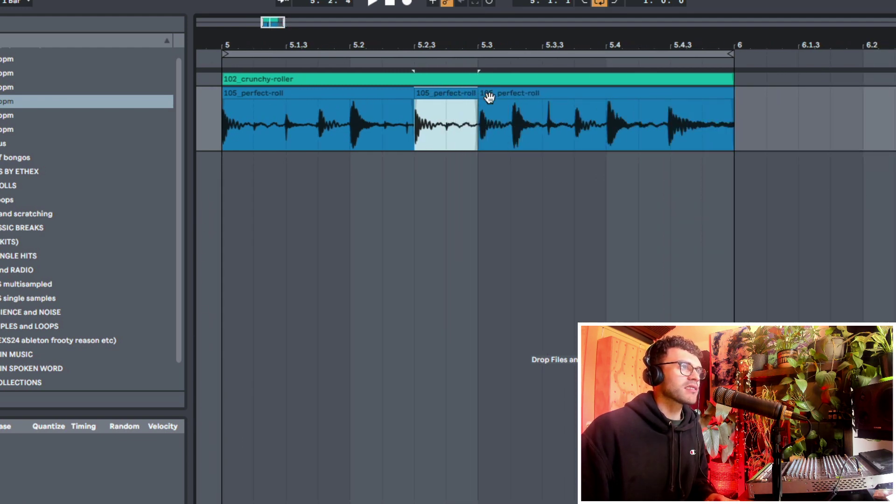
Play the edited 105_perfect-roll loop from the start of bar 5.
{"action": "mouse_move", "coordinate": [474, 95]}
{"action": "left_mouse_down"}
{"action": "mouse_move", "coordinate": [576, 93]}
{"action": "mouse_move", "coordinate": [478, 104]}
{"action": "left_mouse_up"}
{"action": "left_click_drag", "start_coordinate": [390, 95], "coordinate": [421, 96]}
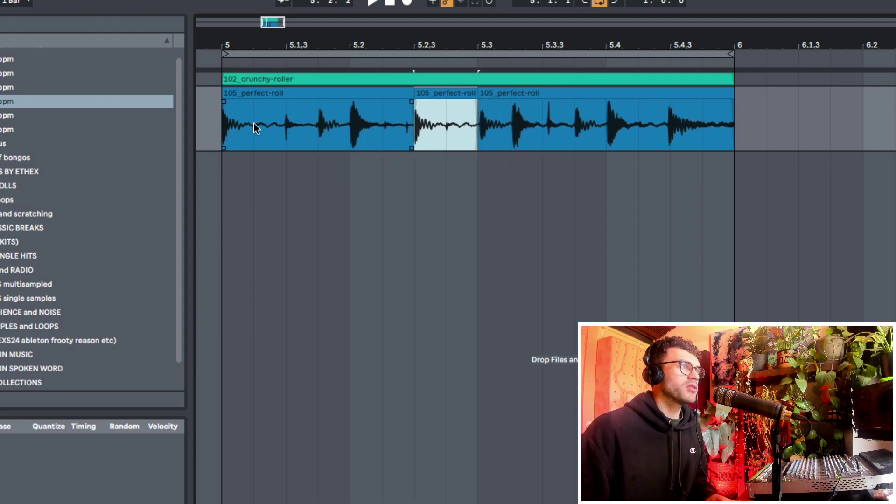
{"action": "left_click", "coordinate": [232, 124]}
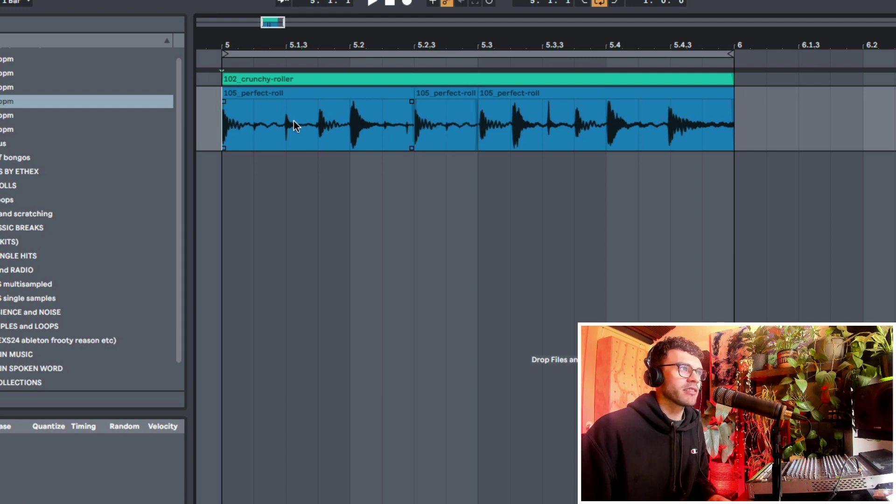
{"action": "left_click_drag", "start_coordinate": [279, 43], "coordinate": [303, 41]}
{"action": "key", "text": "space"}
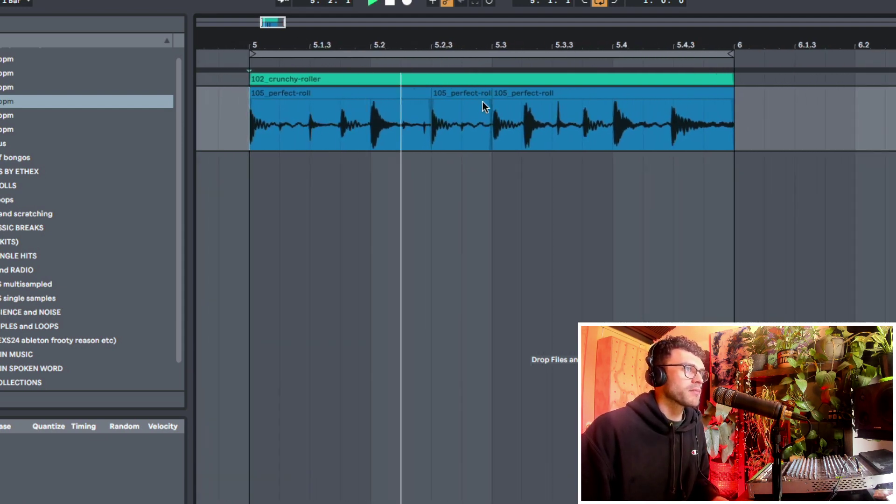
{"action": "key", "text": "space"}
{"action": "key", "text": "space"}
Extend the 105_perfect-roll slice at 5.2.3 so that it runs from 5.2 to 5.3.3.
{"action": "left_click", "coordinate": [490, 94]}
{"action": "left_click_drag", "start_coordinate": [497, 93], "coordinate": [548, 93]}
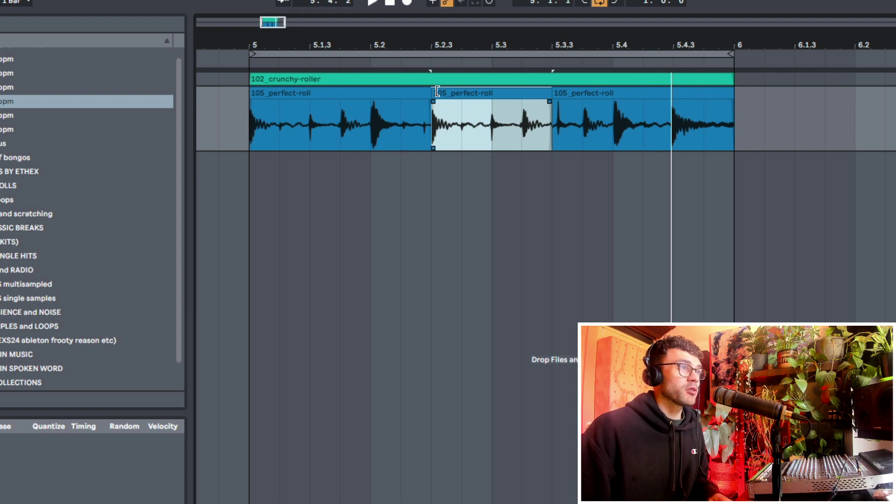
{"action": "left_click_drag", "start_coordinate": [433, 102], "coordinate": [372, 101]}
{"action": "left_click", "coordinate": [219, 130]}
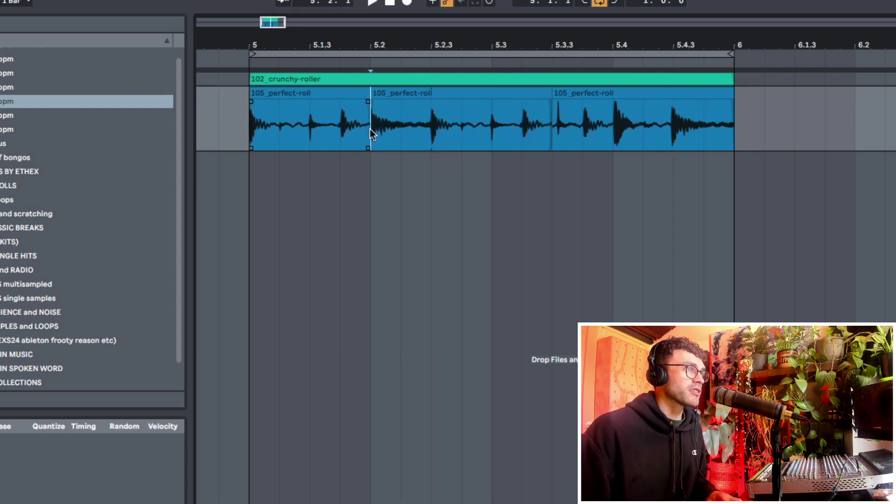
Copy the hit between 5.2 and 5.2.3, extend the first slice to 5.2.3, and paste the hit at 5.3.2.
{"action": "left_click_drag", "start_coordinate": [375, 133], "coordinate": [422, 134]}
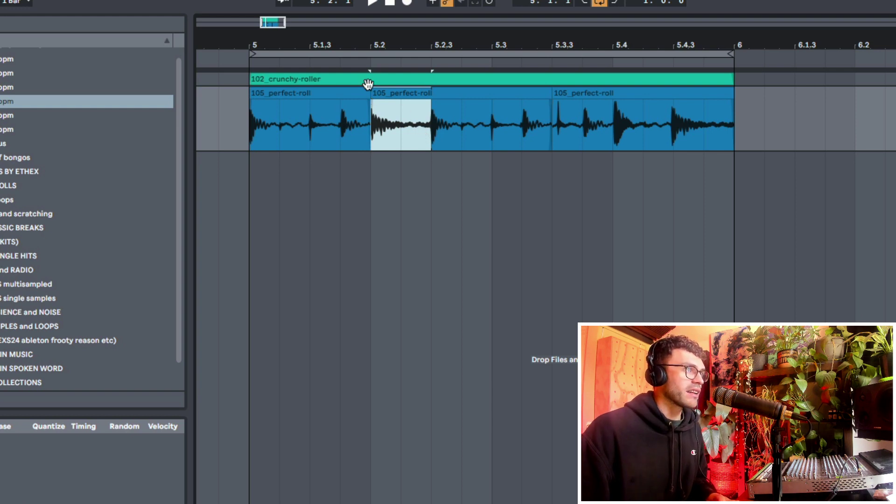
{"action": "left_click_drag", "start_coordinate": [368, 92], "coordinate": [431, 96]}
{"action": "left_click", "coordinate": [243, 130]}
{"action": "key", "text": "space"}
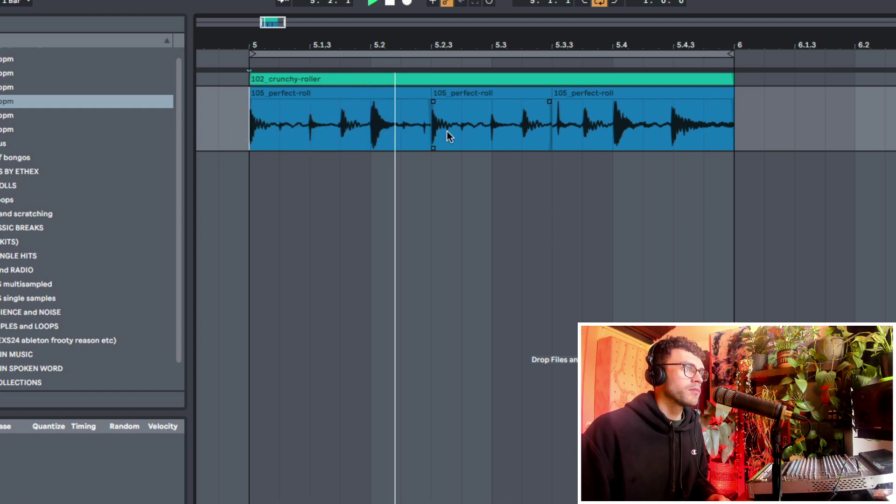
{"action": "key", "text": "space"}
{"action": "left_click", "coordinate": [522, 135]}
{"action": "key", "text": "ctrl+v"}
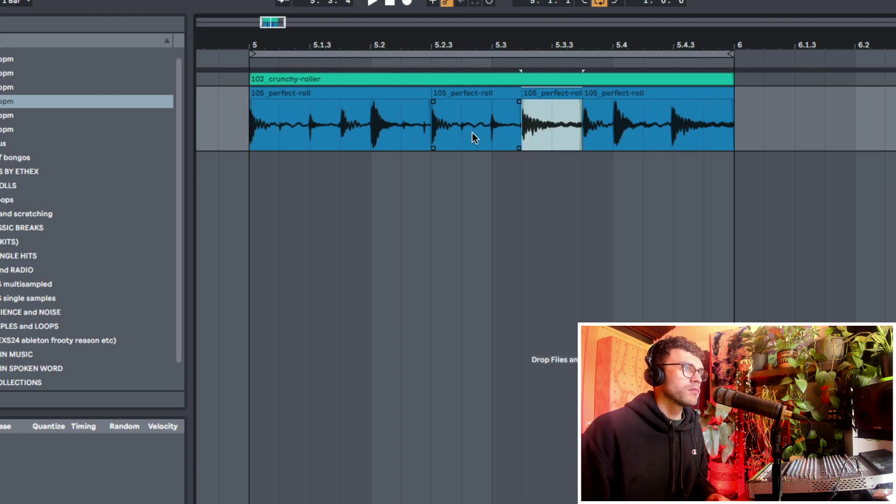
Extend the start of the pasted slice back to 5.2.3 and play the loop.
{"action": "left_click_drag", "start_coordinate": [529, 99], "coordinate": [429, 101]}
{"action": "left_click", "coordinate": [295, 121]}
{"action": "key", "text": "space"}
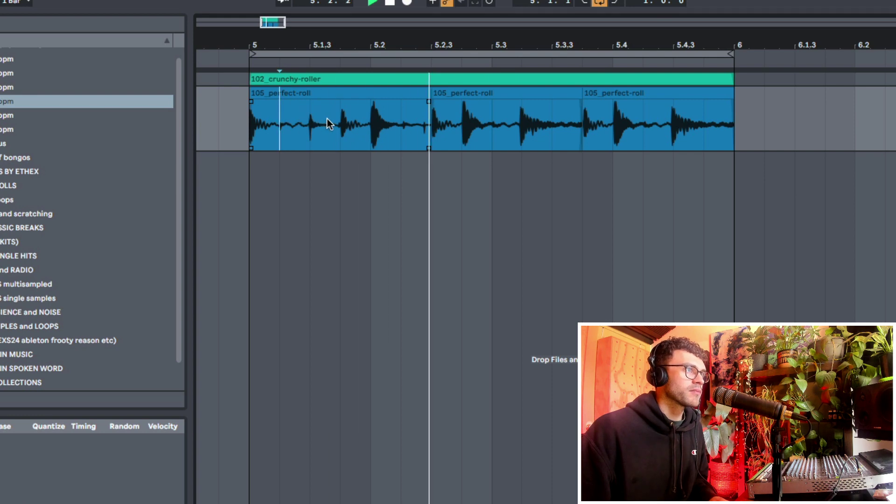
{"action": "key", "text": "space"}
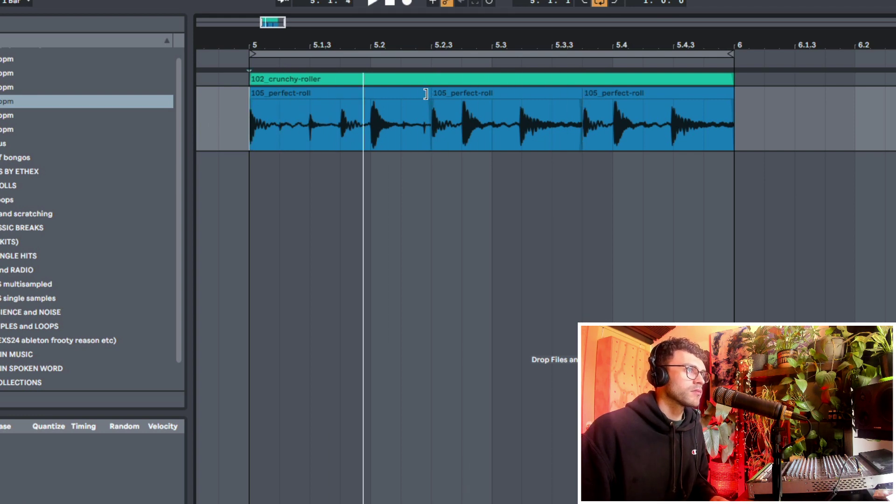
Extend the first slice to 5.3 and the second slice to the end of bar 5.
{"action": "left_click_drag", "start_coordinate": [426, 94], "coordinate": [492, 96]}
{"action": "key", "text": "space"}
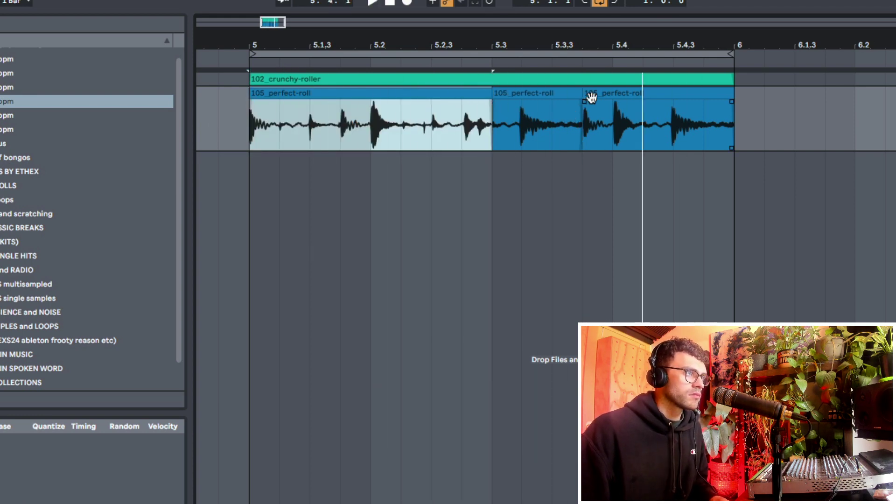
{"action": "left_click_drag", "start_coordinate": [578, 94], "coordinate": [723, 107]}
{"action": "key", "text": "space"}
Move the hit at 5.4.4 a sixteenth earlier to 5.4.3 and play the loop.
{"action": "left_click_drag", "start_coordinate": [699, 137], "coordinate": [753, 137]}
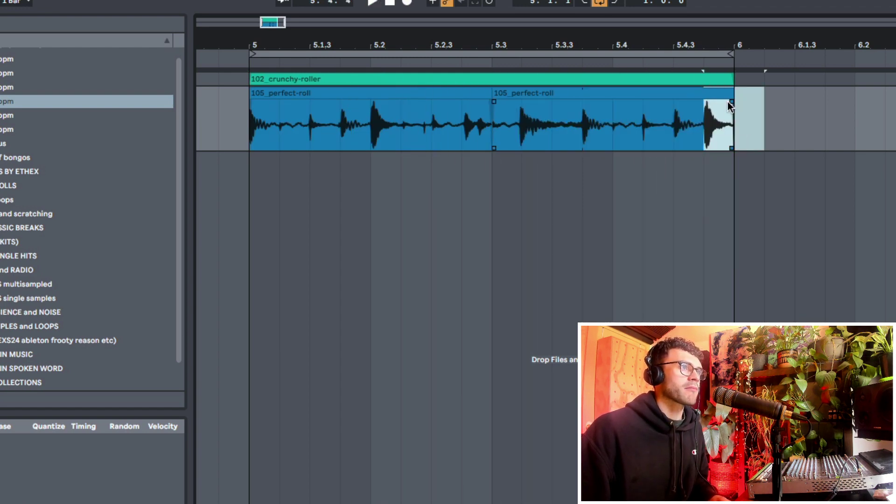
{"action": "left_click_drag", "start_coordinate": [719, 94], "coordinate": [699, 94]}
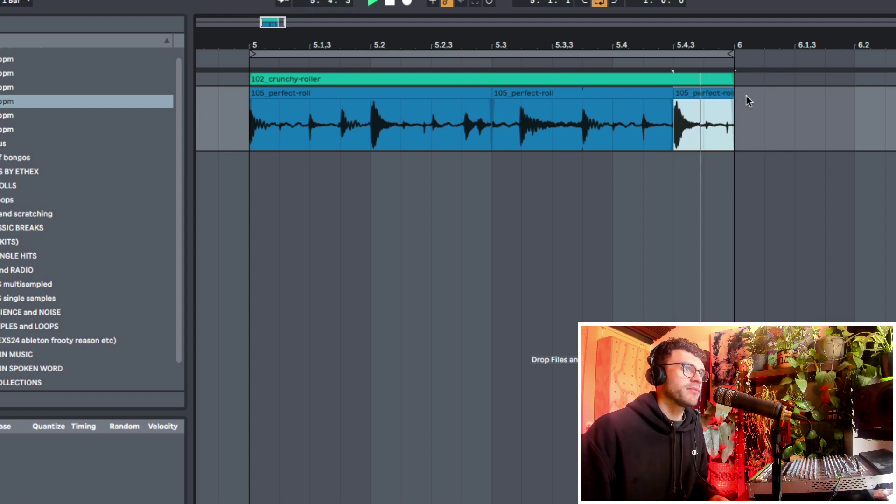
{"action": "left_click", "coordinate": [279, 133]}
{"action": "key", "text": "space"}
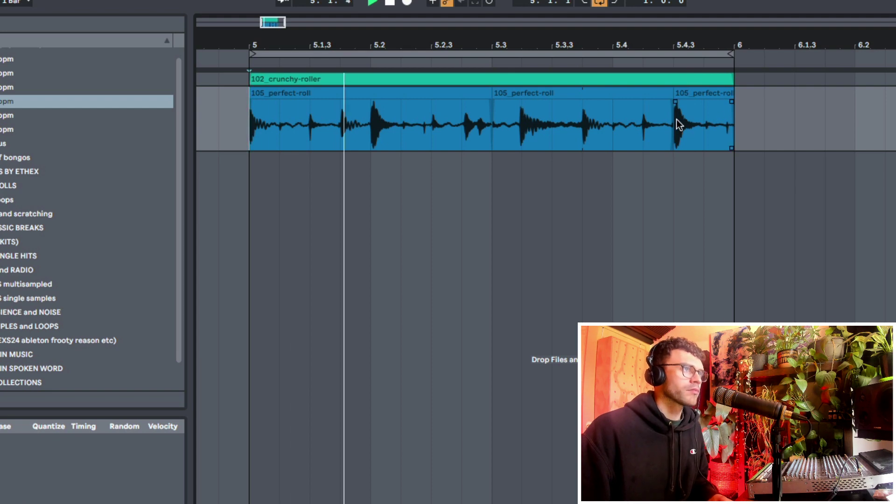
{"action": "key", "text": "space"}
Extend the start of the last slice back to 5.3.4 and play the loop.
{"action": "left_click_drag", "start_coordinate": [681, 92], "coordinate": [595, 105]}
{"action": "left_click", "coordinate": [341, 129]}
{"action": "key", "text": "space"}
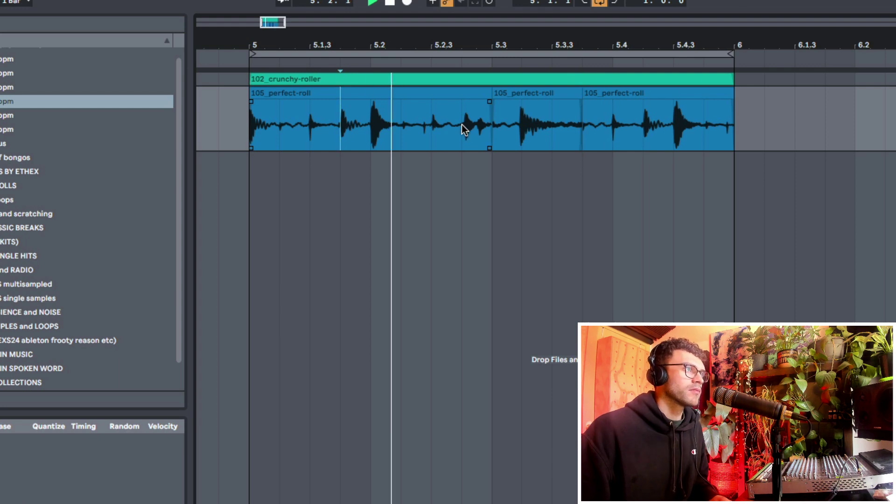
Nudge the middle slice a sixteenth later to end at 5.4, and extend its start back to 5.2.3.
{"action": "left_click", "coordinate": [500, 96]}
{"action": "key", "text": "space"}
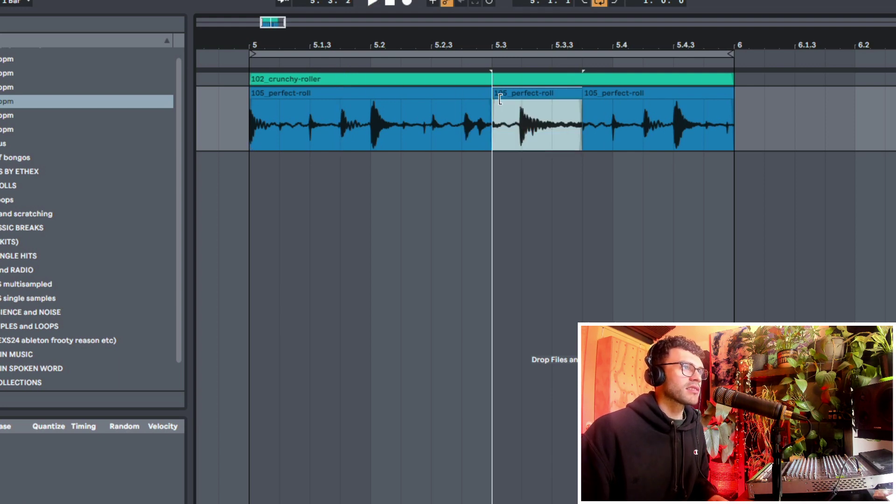
{"action": "mouse_move", "coordinate": [505, 100]}
{"action": "left_mouse_down"}
{"action": "mouse_move", "coordinate": [521, 99]}
{"action": "mouse_move", "coordinate": [499, 102]}
{"action": "left_mouse_up"}
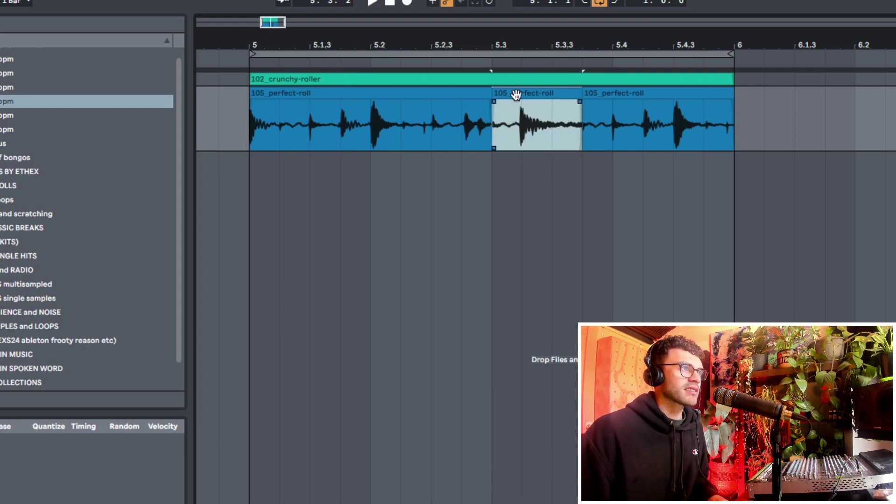
{"action": "key", "text": "Left"}
{"action": "key", "text": "Right"}
{"action": "key", "text": "Right"}
{"action": "key", "text": "Left"}
{"action": "key", "text": "Right"}
{"action": "left_click_drag", "start_coordinate": [523, 108], "coordinate": [432, 120]}
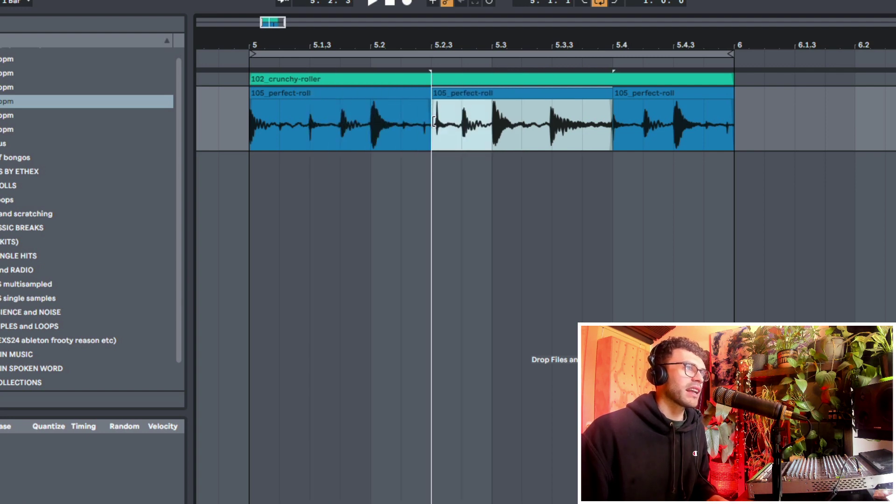
Audition the loop and move the boundary between the first and middle slices to 5.3.
{"action": "left_click", "coordinate": [253, 130]}
{"action": "key", "text": "space"}
{"action": "key", "text": "space"}
{"action": "key", "text": "super+z"}
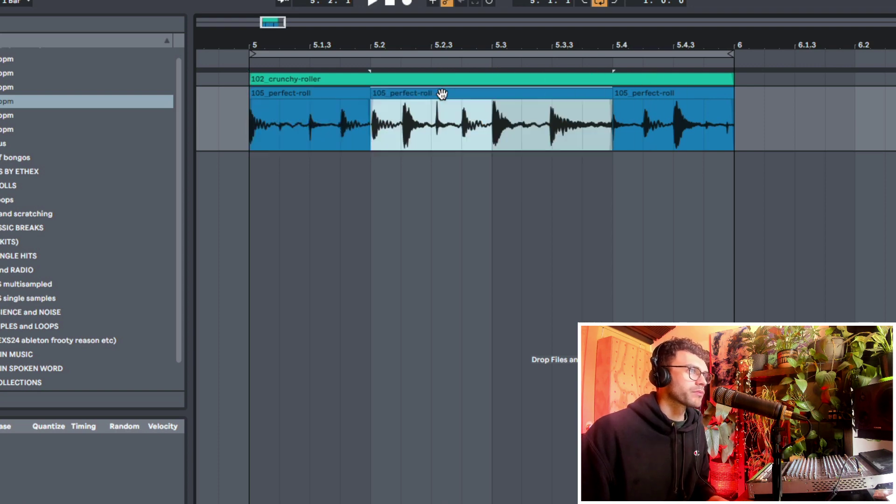
{"action": "left_click_drag", "start_coordinate": [367, 95], "coordinate": [490, 97]}
{"action": "left_click", "coordinate": [246, 117]}
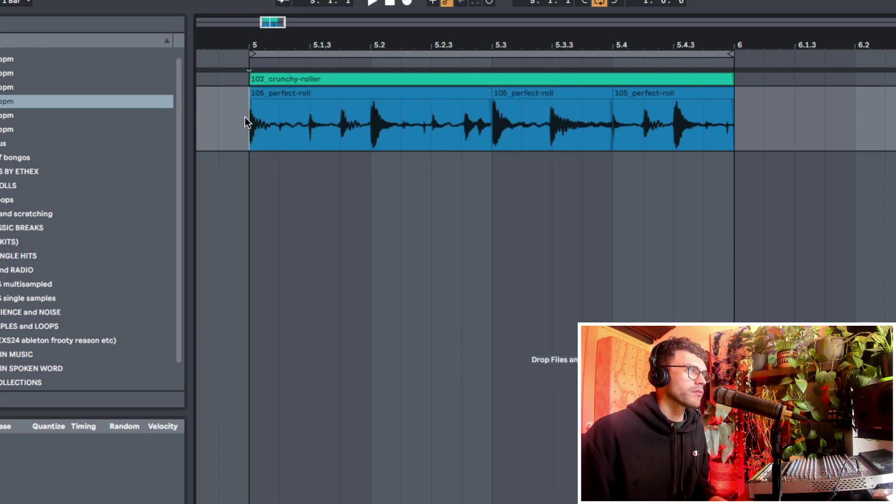
{"action": "key", "text": "space"}
Play the rearranged loop from bar 5 and undo the slice edits back to one 105_perfect-roll clip.
{"action": "left_click_drag", "start_coordinate": [372, 134], "coordinate": [468, 134]}
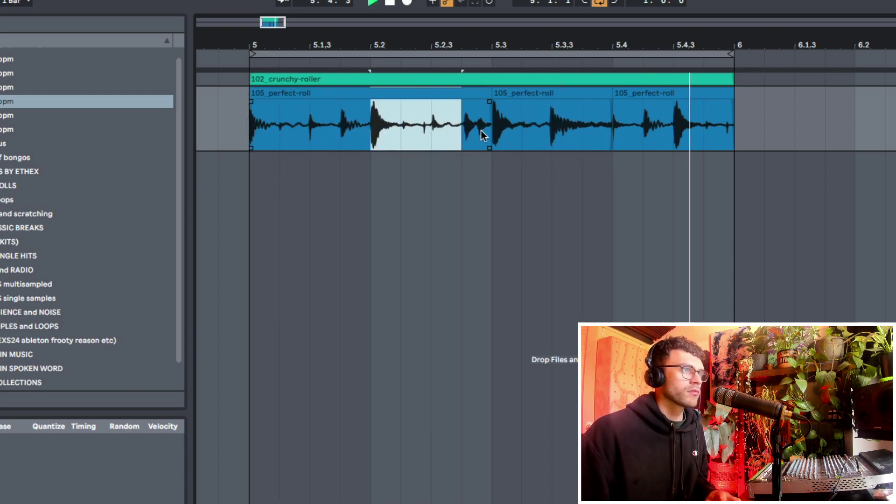
{"action": "left_click", "coordinate": [241, 126]}
{"action": "key", "text": "space"}
{"action": "key", "text": "space"}
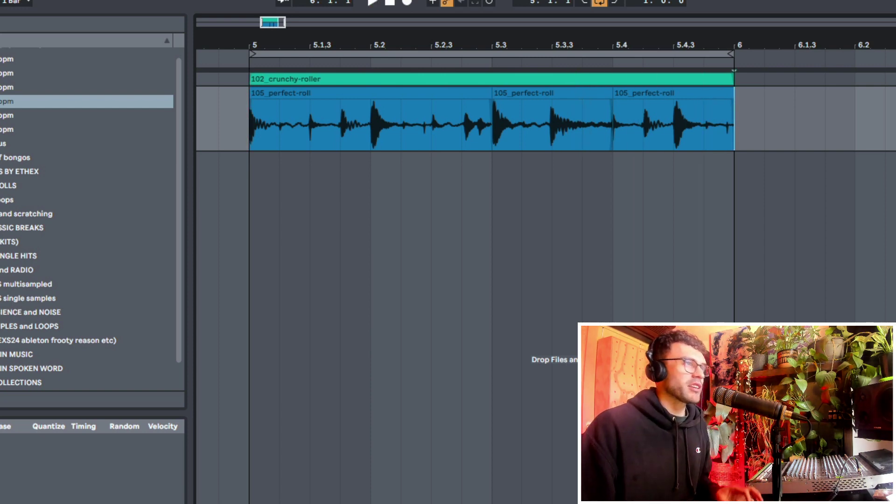
{"action": "key", "text": "ctrl+z"}
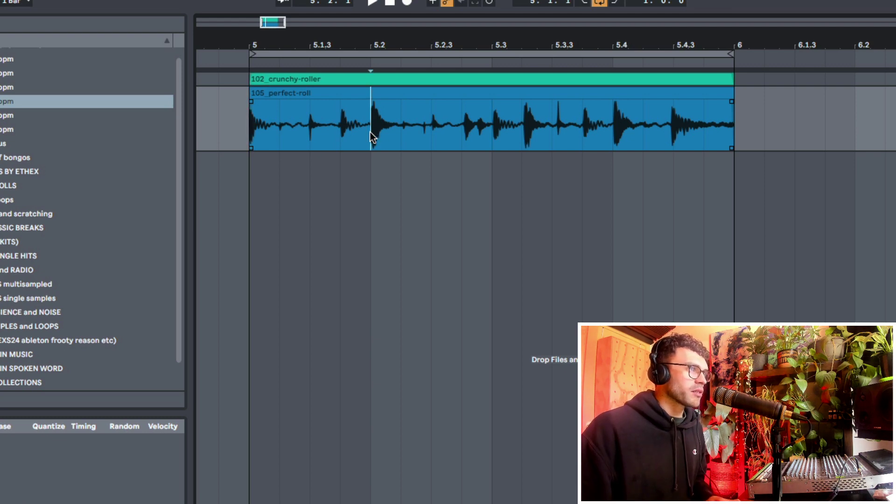
Split the 105_perfect-roll clip at 5.2, 5.3 and 5.4 into four one-beat pieces.
{"action": "left_click_drag", "start_coordinate": [372, 137], "coordinate": [443, 138]}
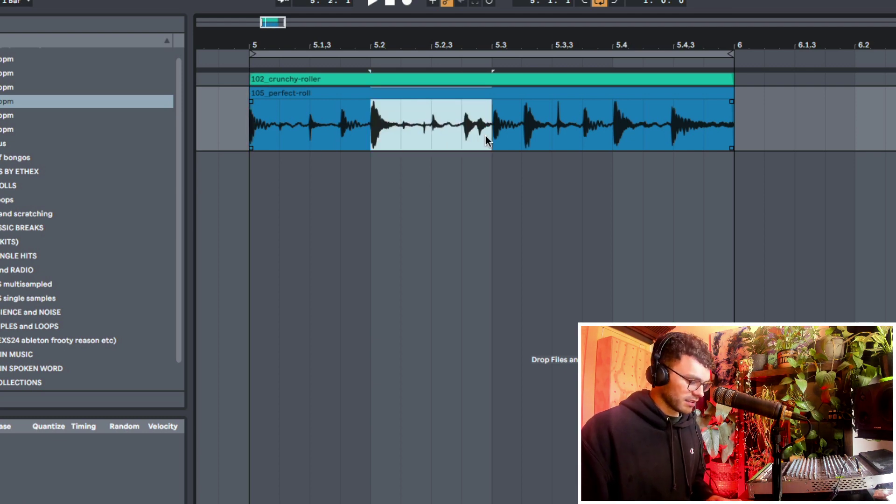
{"action": "key", "text": "ctrl+e"}
{"action": "left_click_drag", "start_coordinate": [614, 133], "coordinate": [730, 140]}
{"action": "key", "text": "ctrl+e"}
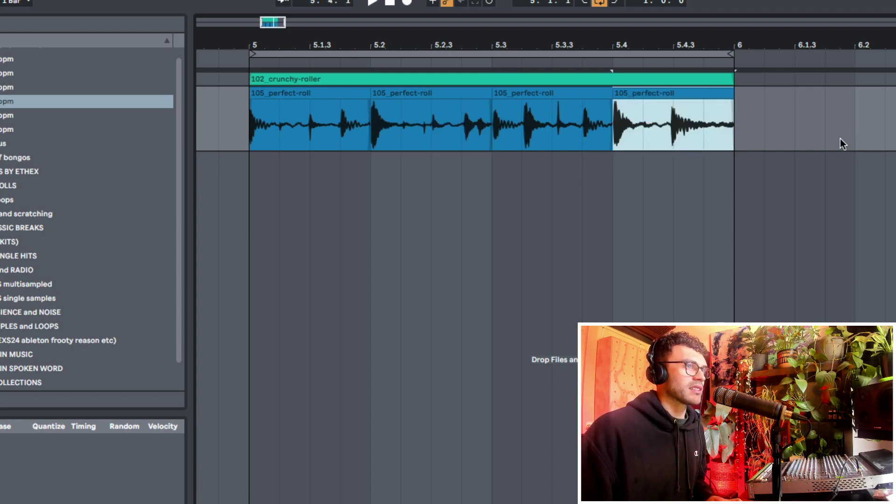
Move the last three one-beat slices onto separate tracks below and group the four 105_perfect-roll tracks.
{"action": "left_click_drag", "start_coordinate": [454, 97], "coordinate": [466, 164]}
{"action": "left_click_drag", "start_coordinate": [516, 95], "coordinate": [546, 216]}
{"action": "left_click_drag", "start_coordinate": [635, 104], "coordinate": [645, 320]}
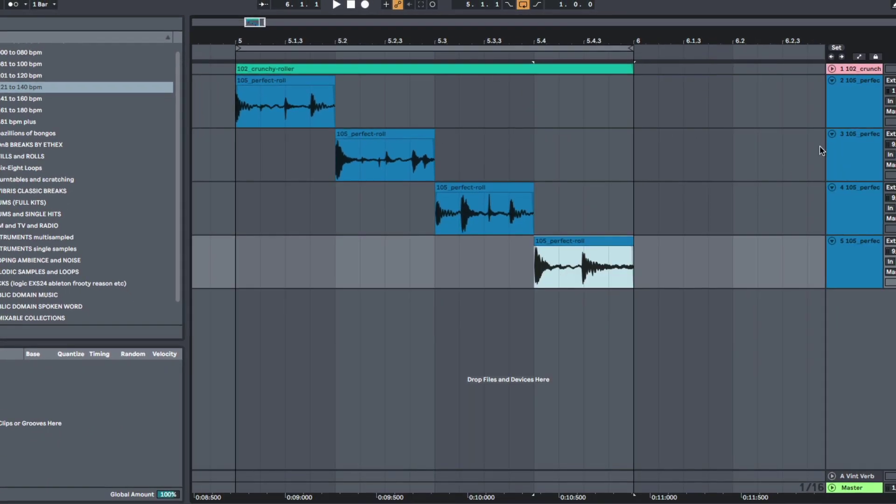
{"action": "left_click", "coordinate": [845, 111], "text": "shift"}
{"action": "left_click", "coordinate": [839, 243]}
{"action": "left_click", "coordinate": [834, 111], "text": "shift"}
{"action": "key", "text": "ctrl+g"}
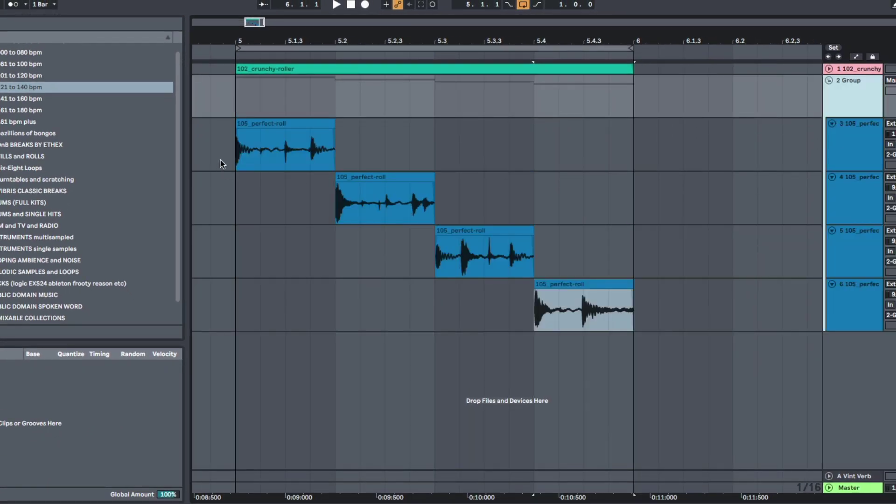
Cut the slices on tracks 4 to 6 into shorter individual hits and shift them along the bar.
{"action": "left_click", "coordinate": [242, 150]}
{"action": "left_click", "coordinate": [325, 201]}
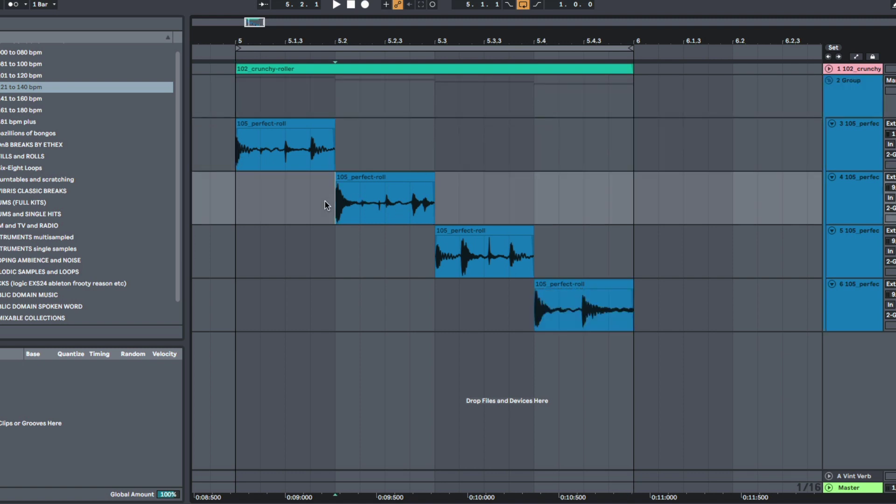
{"action": "key", "text": "shift+Right"}
{"action": "left_click", "coordinate": [434, 230]}
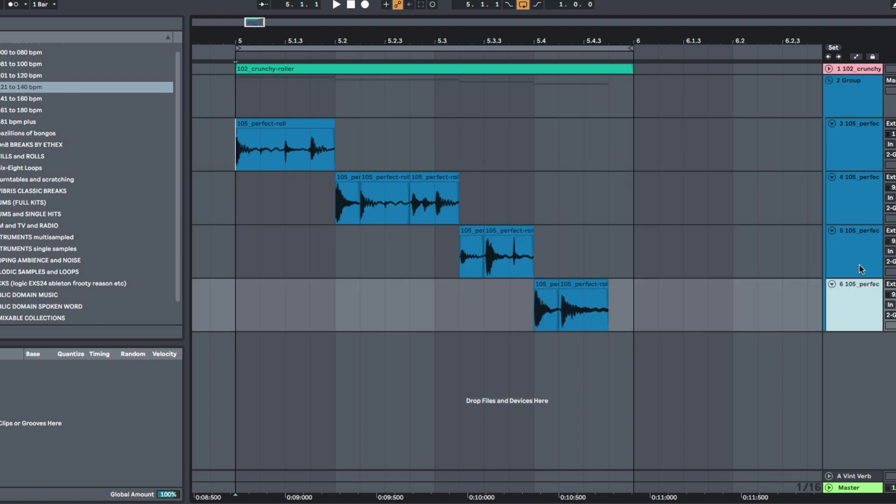
{"action": "left_click", "coordinate": [859, 265]}
{"action": "left_click", "coordinate": [853, 209]}
{"action": "left_click", "coordinate": [850, 149]}
{"action": "left_click", "coordinate": [857, 209]}
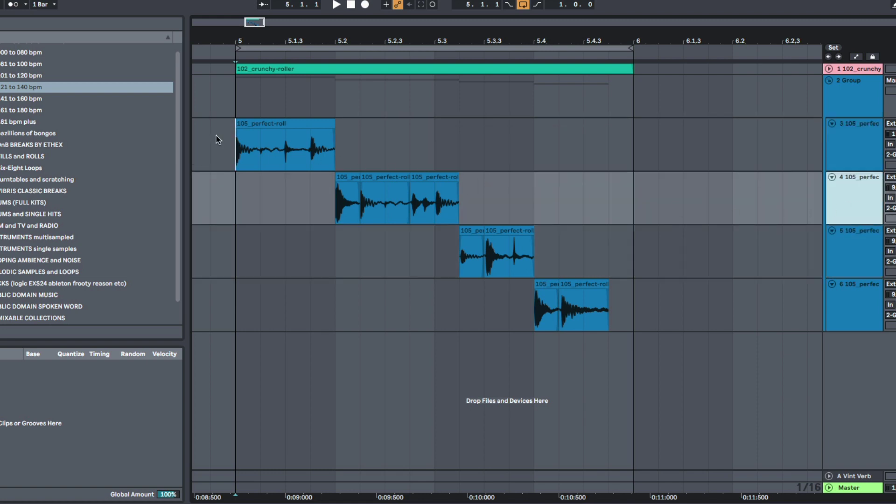
Move the second half of track 3's slice to track 4, and the hits at 5.3.3 and 5.2 up to track 3.
{"action": "left_click_drag", "start_coordinate": [236, 150], "coordinate": [346, 162]}
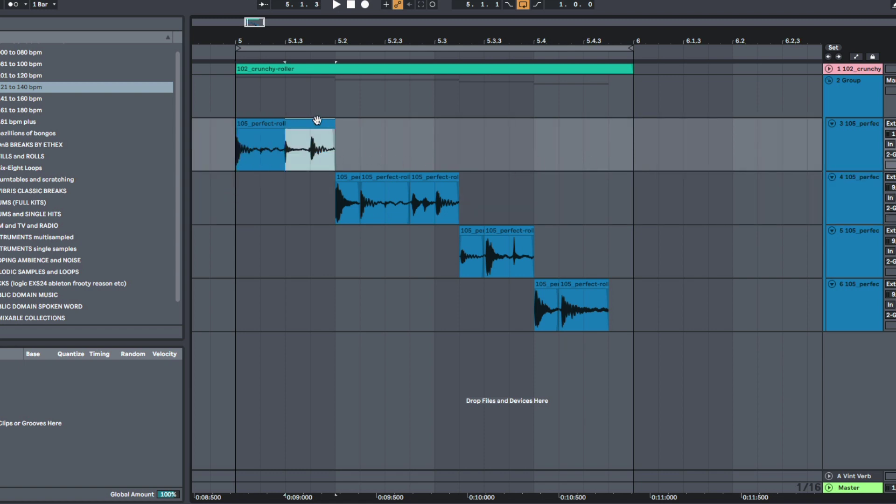
{"action": "left_click_drag", "start_coordinate": [318, 121], "coordinate": [321, 196]}
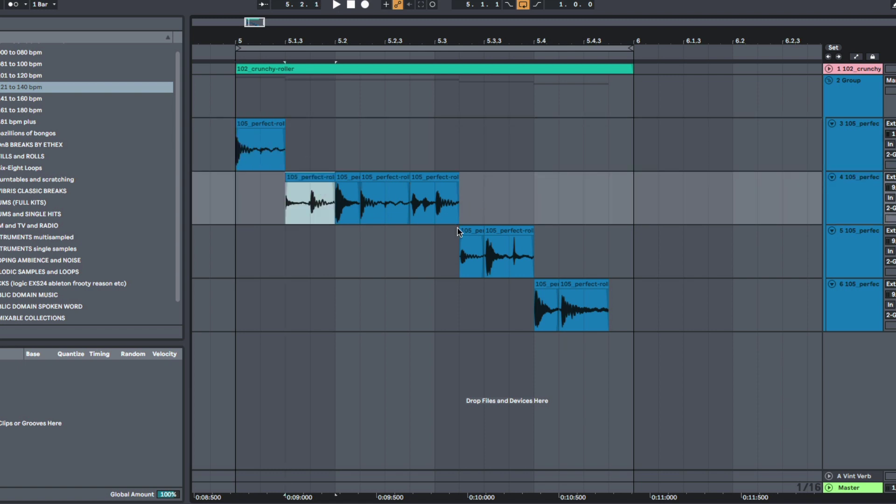
{"action": "left_click", "coordinate": [487, 256]}
{"action": "left_click_drag", "start_coordinate": [496, 241], "coordinate": [495, 140]}
{"action": "left_click_drag", "start_coordinate": [345, 176], "coordinate": [351, 137]}
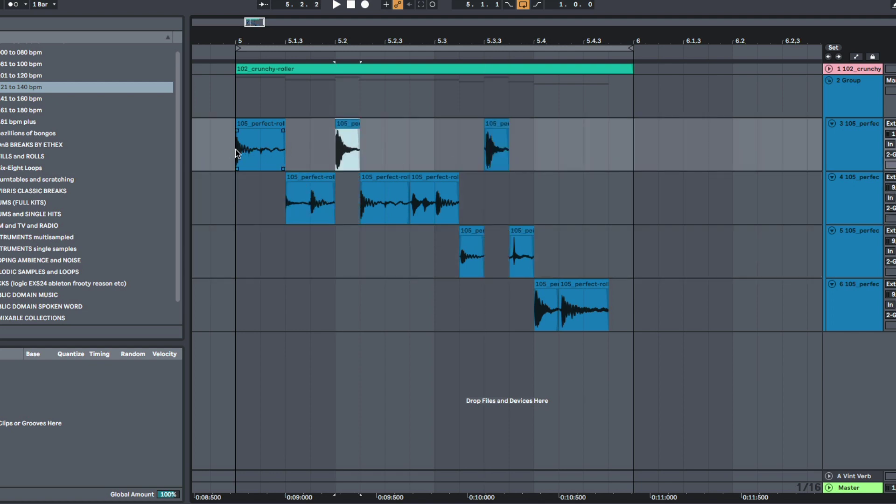
Move track 6's hits up to track 5 and undo the slicing back to a single 105_perfect-roll clip.
{"action": "left_click_drag", "start_coordinate": [233, 154], "coordinate": [549, 164]}
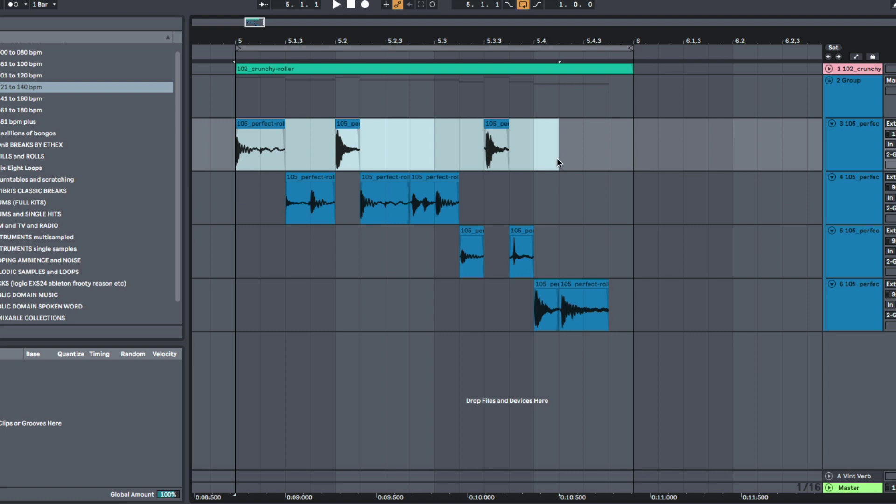
{"action": "left_click_drag", "start_coordinate": [223, 144], "coordinate": [540, 163]}
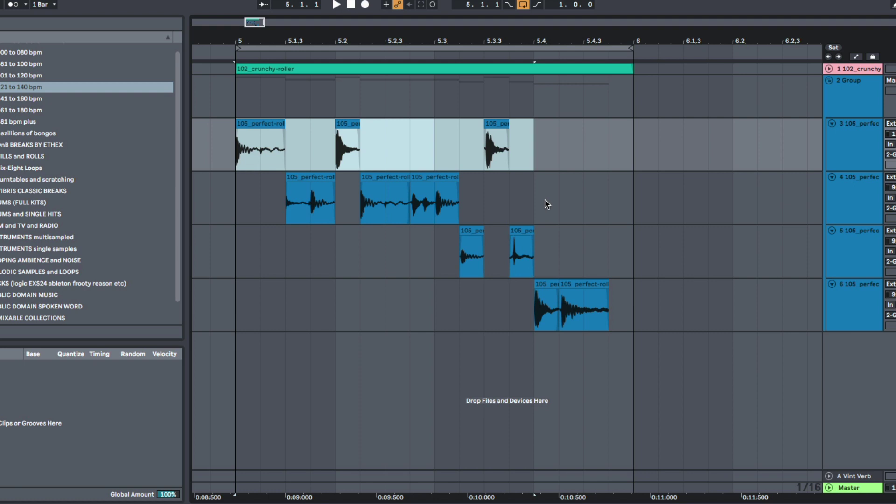
{"action": "left_click_drag", "start_coordinate": [591, 311], "coordinate": [590, 258]}
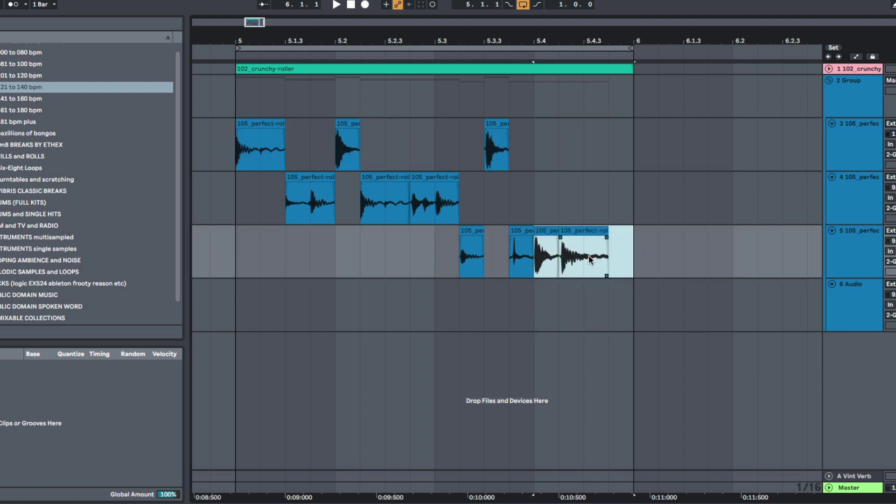
{"action": "key", "text": "ctrl+z"}
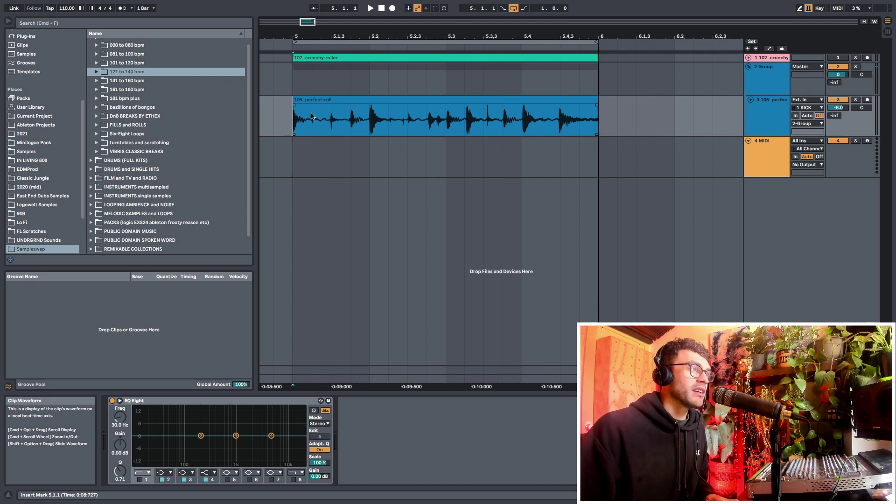
Load the 105_perfect-roll clip as a sample instrument onto the empty MIDI track 4.
{"action": "left_click", "coordinate": [325, 100]}
{"action": "left_click", "coordinate": [330, 161]}
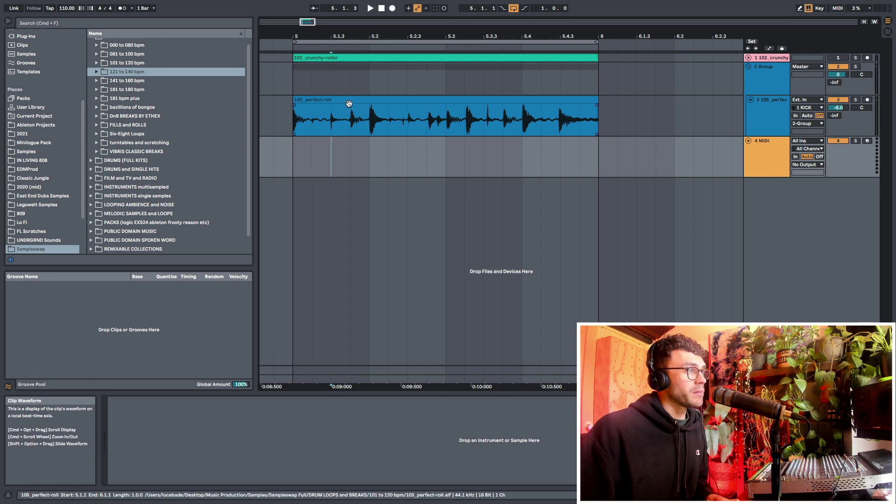
{"action": "left_click_drag", "start_coordinate": [283, 169], "coordinate": [552, 168]}
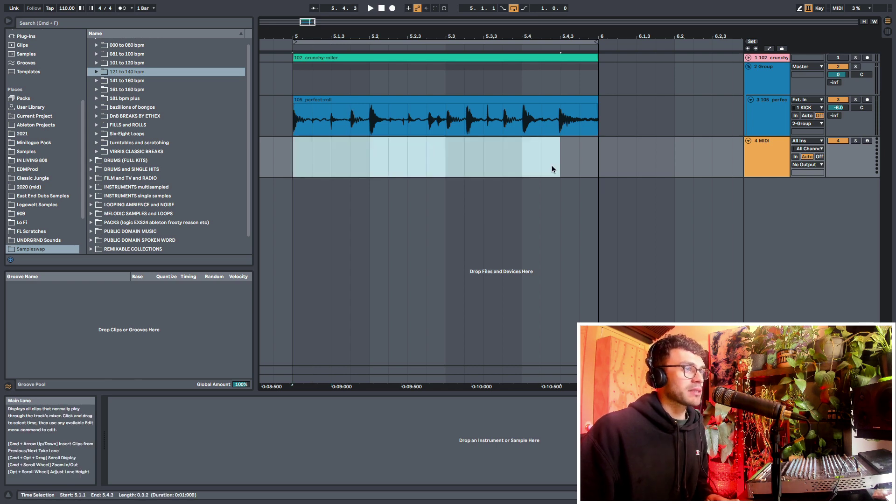
{"action": "left_click", "coordinate": [388, 166]}
{"action": "left_click_drag", "start_coordinate": [392, 97], "coordinate": [366, 424]}
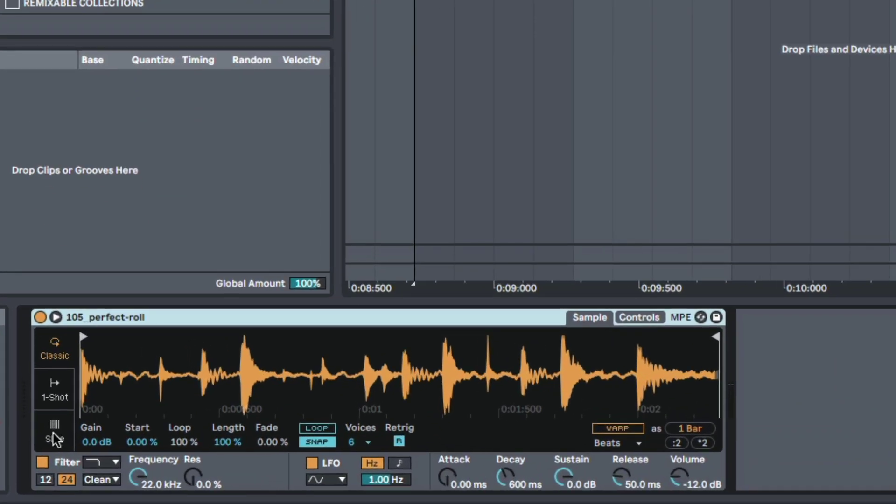
Switch the 105_perfect-roll sample to Slice mode, slice it by Beat at a 1/4 division, and audition a slice.
{"action": "left_click", "coordinate": [55, 434]}
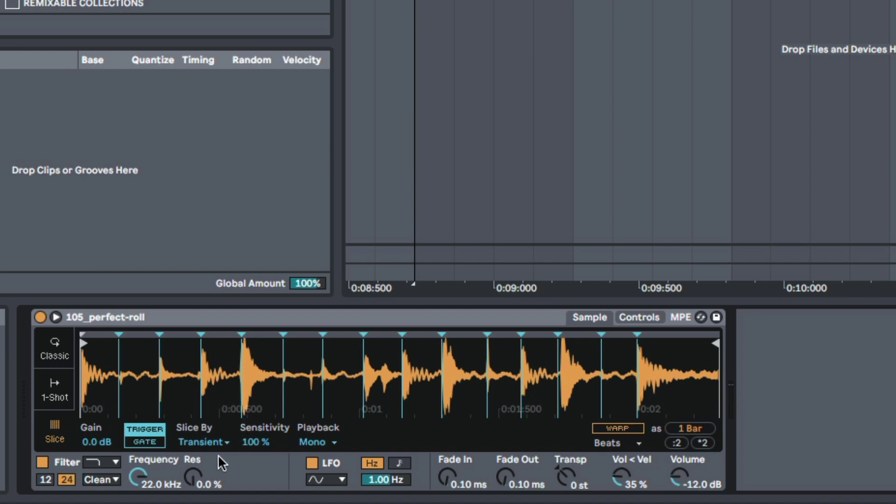
{"action": "left_click", "coordinate": [205, 442]}
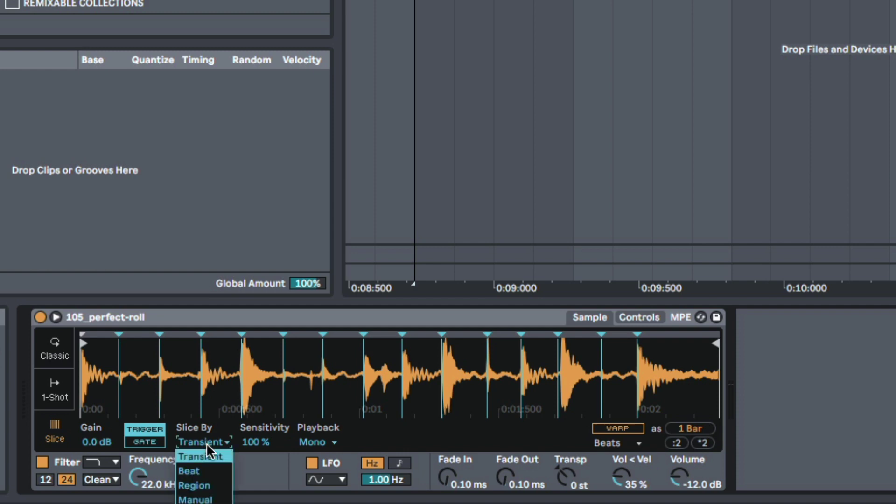
{"action": "left_click", "coordinate": [208, 471]}
{"action": "left_click", "coordinate": [261, 443]}
{"action": "left_click", "coordinate": [261, 443]}
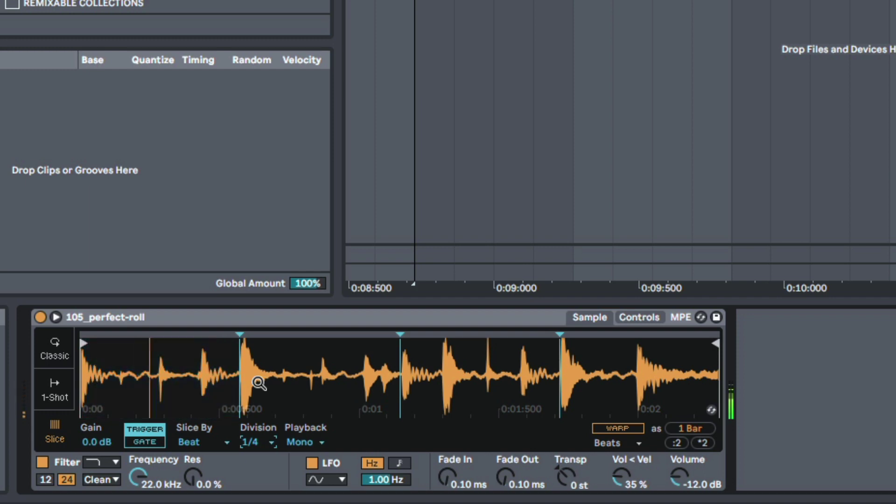
{"action": "left_click", "coordinate": [260, 384]}
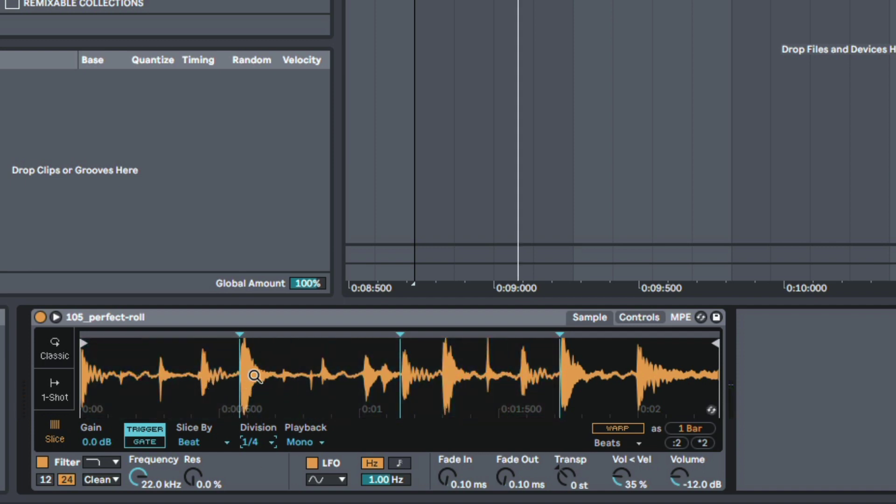
Create a one-bar MIDI clip at bar 5 on track 4 and draw four ascending one-beat notes, C1 to D#1.
{"action": "left_click_drag", "start_coordinate": [293, 159], "coordinate": [564, 167]}
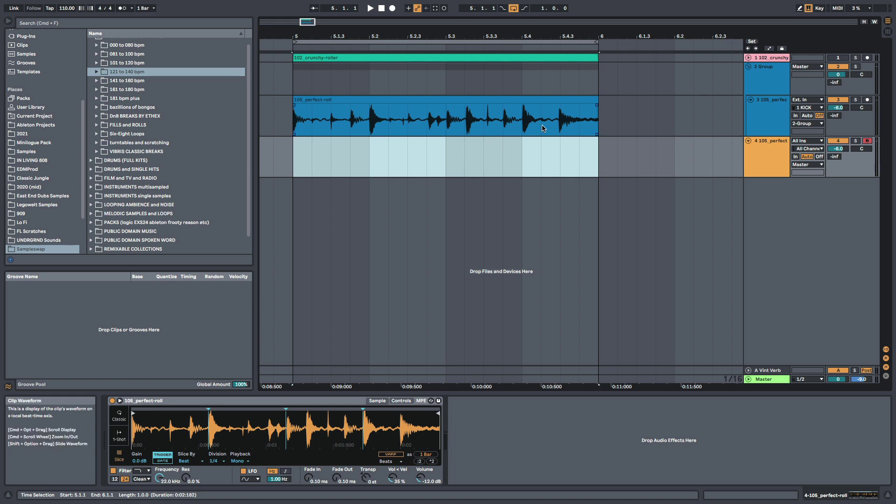
{"action": "key", "text": "super+shift+m"}
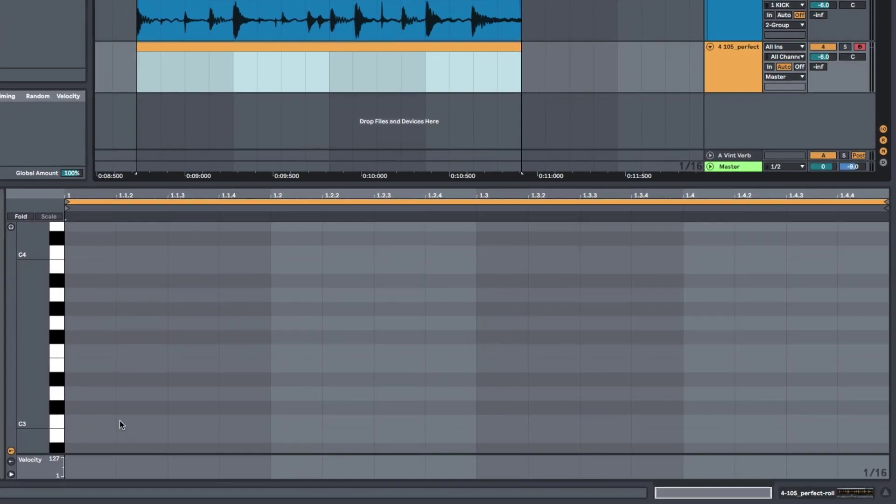
{"action": "scroll", "coordinate": [89, 405], "scroll_direction": "down", "scroll_amount": 10}
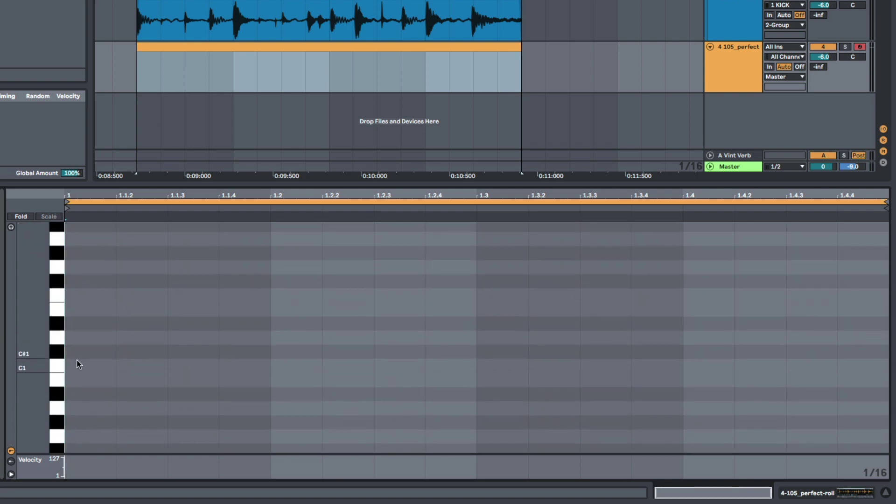
{"action": "mouse_move", "coordinate": [79, 365]}
{"action": "left_mouse_down"}
{"action": "mouse_move", "coordinate": [256, 375]}
{"action": "mouse_move", "coordinate": [817, 326]}
{"action": "left_mouse_up"}
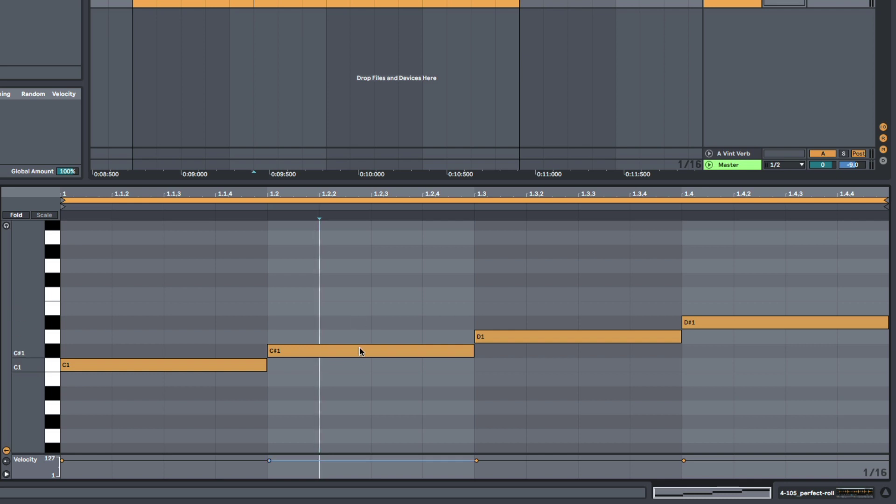
Raise the beat 2 note to D#1, try the beat 4 note at C#1 before returning it to D#1, and play the loop.
{"action": "left_click_drag", "start_coordinate": [360, 350], "coordinate": [366, 326]}
{"action": "left_click_drag", "start_coordinate": [703, 319], "coordinate": [705, 351]}
{"action": "key", "text": "space"}
{"action": "key", "text": "space"}
{"action": "left_click_drag", "start_coordinate": [730, 348], "coordinate": [719, 322]}
{"action": "left_click", "coordinate": [653, 293]}
{"action": "key", "text": "space"}
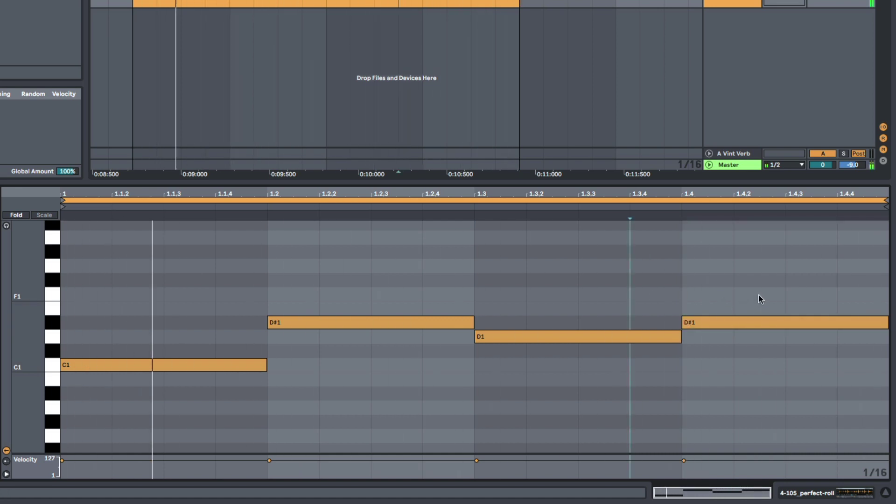
{"action": "key", "text": "space"}
Halve the beat 2 D#1 note, duplicate it at 1.2.3, play the loop, and lower the duplicate's velocity.
{"action": "left_click_drag", "start_coordinate": [473, 322], "coordinate": [370, 323]}
{"action": "key", "text": "ctrl+d"}
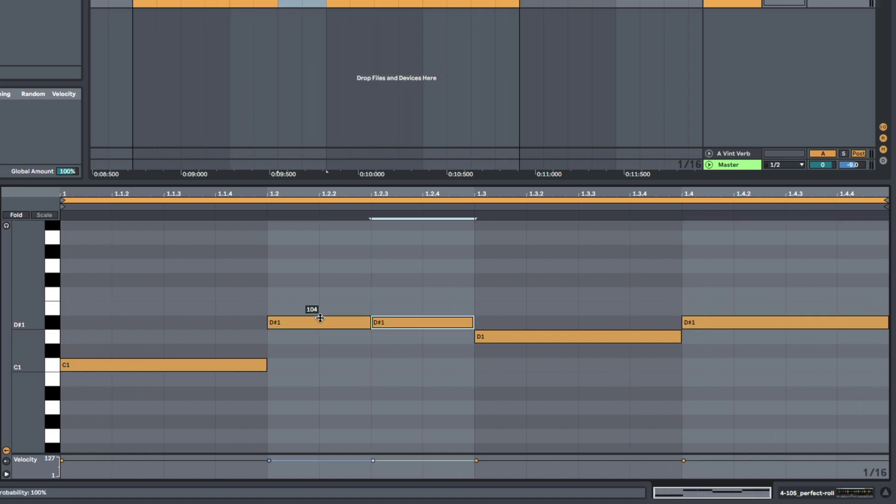
{"action": "left_click", "coordinate": [242, 282]}
{"action": "key", "text": "space"}
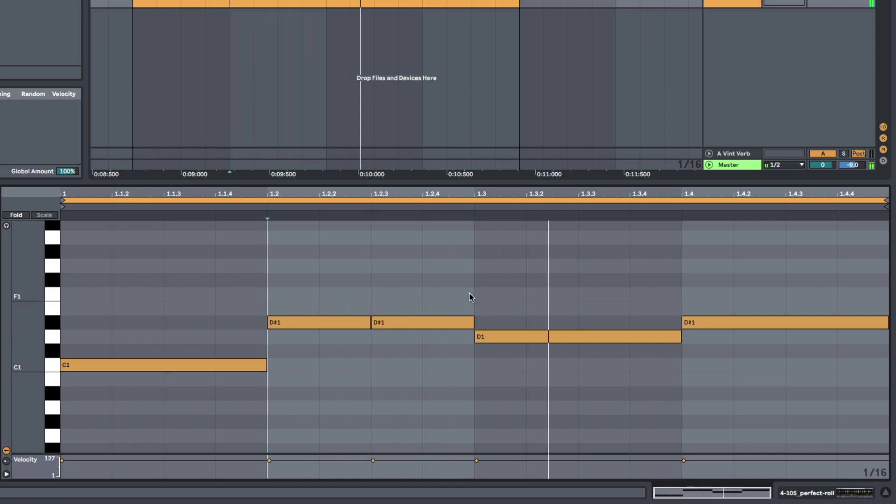
{"action": "left_click", "coordinate": [412, 323]}
{"action": "left_click_drag", "start_coordinate": [413, 322], "coordinate": [413, 346]}
{"action": "left_click", "coordinate": [382, 278]}
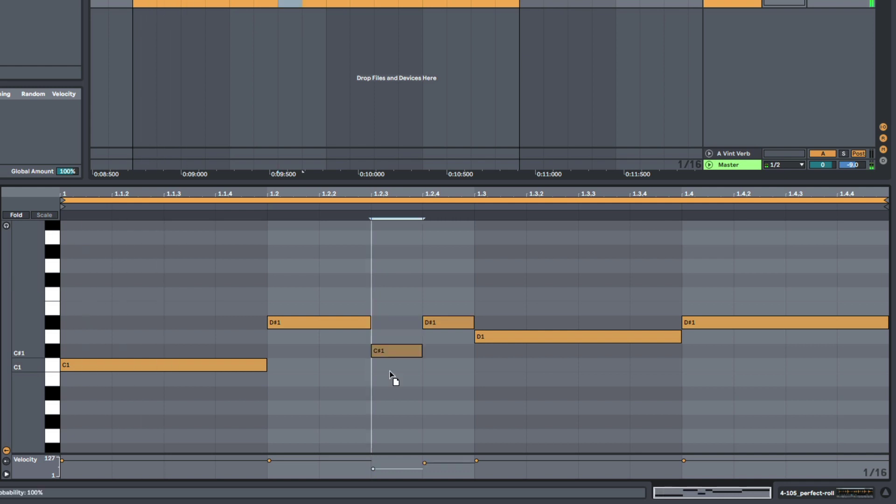
Replace the note at 1.2.3 with sixteenths C1 and D#1, and lower the note at 1.2 to C#1.
{"action": "left_click_drag", "start_coordinate": [392, 372], "coordinate": [392, 375]}
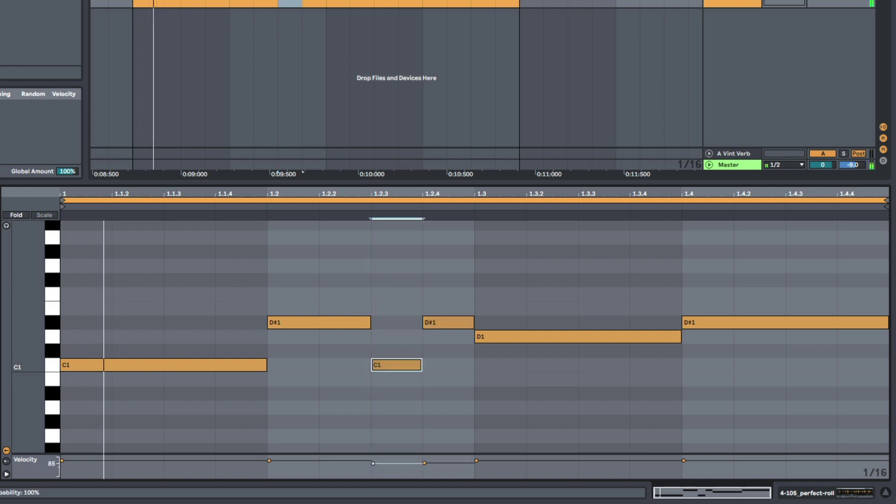
{"action": "left_click", "coordinate": [399, 281]}
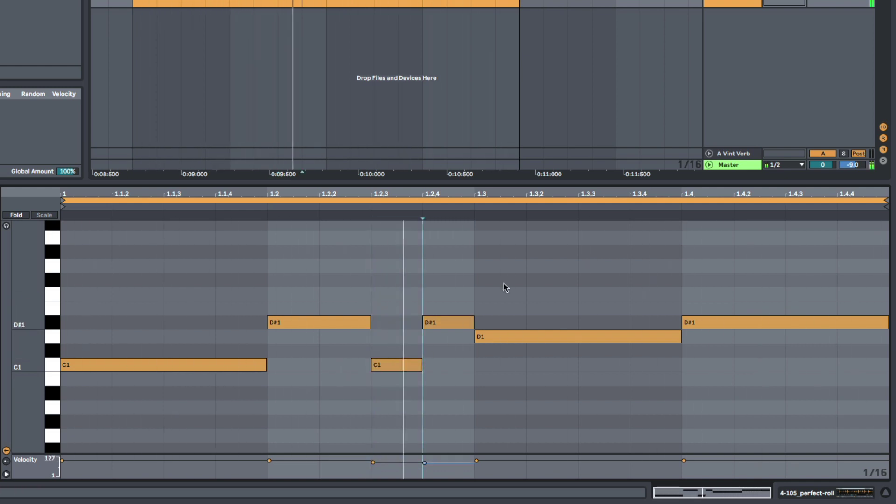
{"action": "left_click", "coordinate": [535, 241]}
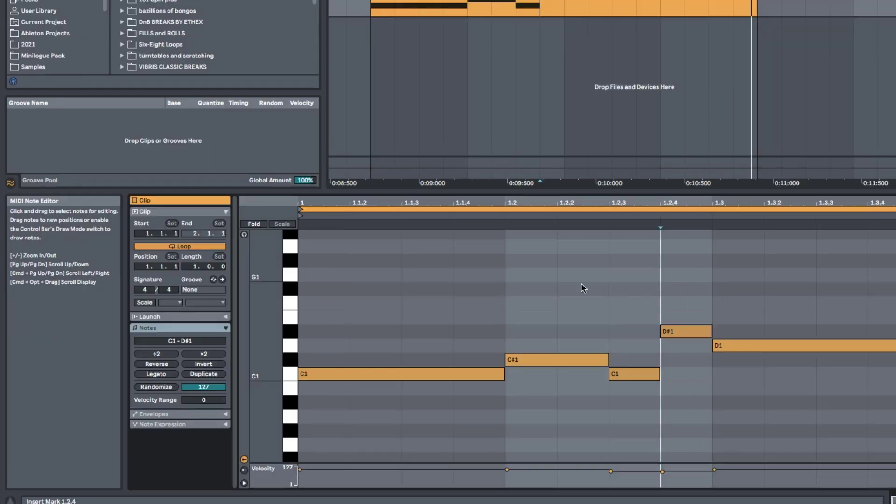
Set the sliced sample's Fade Out to 0.00 ms and its slice division to 1/8.
{"action": "key", "text": "shift+Tab"}
{"action": "left_click", "coordinate": [431, 381]}
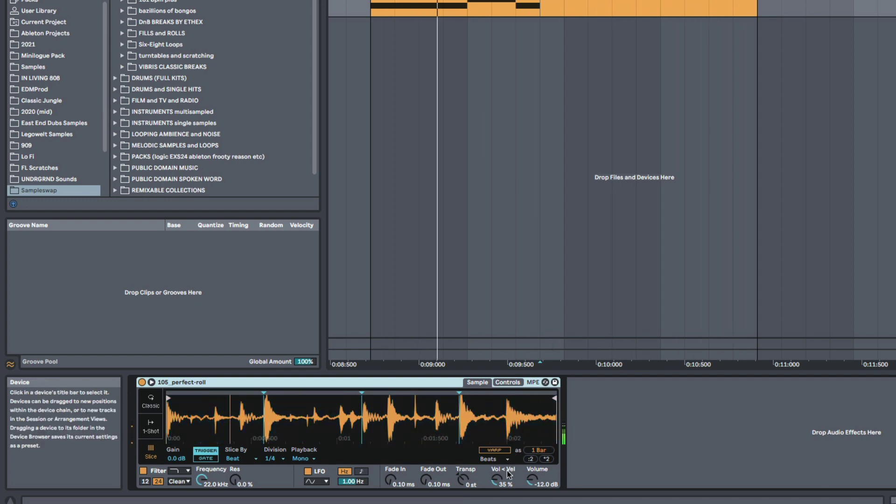
{"action": "left_click_drag", "start_coordinate": [426, 479], "coordinate": [426, 457]}
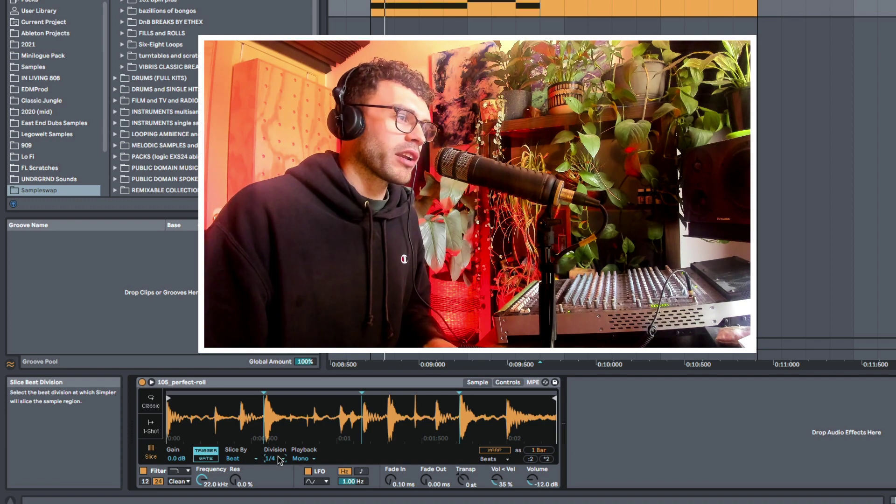
{"action": "left_click", "coordinate": [275, 459]}
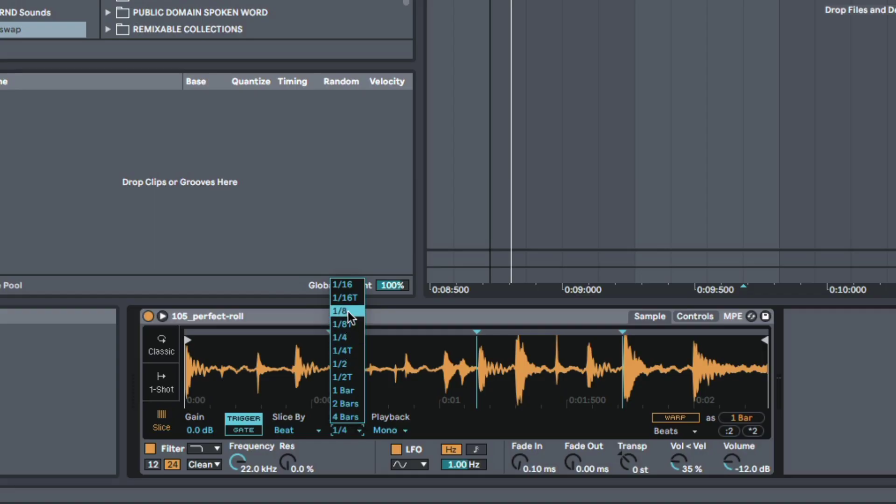
{"action": "left_click", "coordinate": [349, 310]}
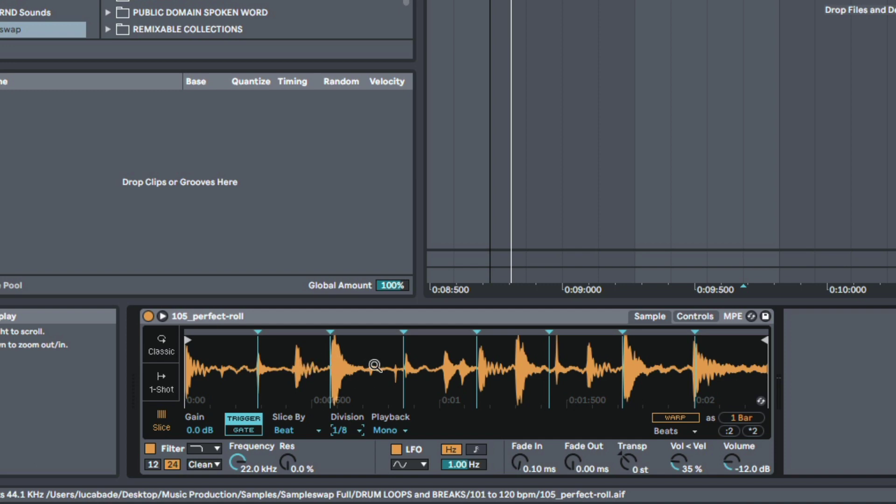
Delete all notes in track 4's MIDI clip and set the note grid to 1/8.
{"action": "double_click", "coordinate": [204, 2]}
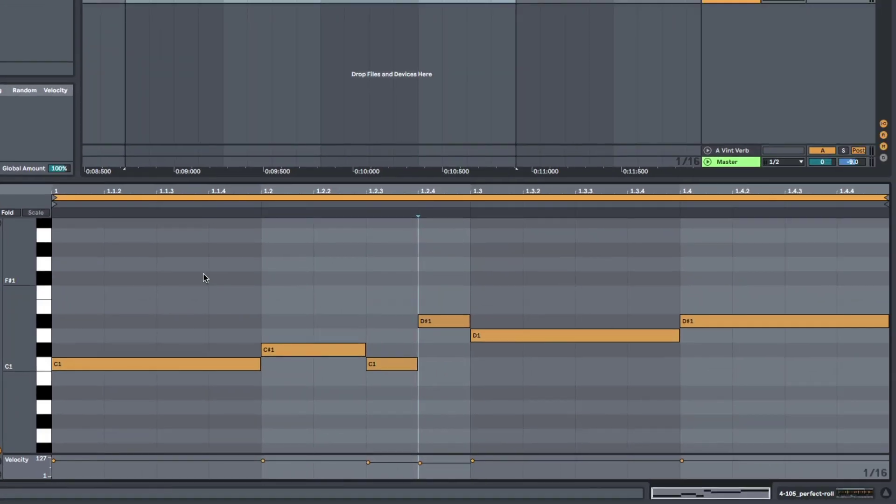
{"action": "key", "text": "ctrl+a"}
{"action": "key", "text": "Delete"}
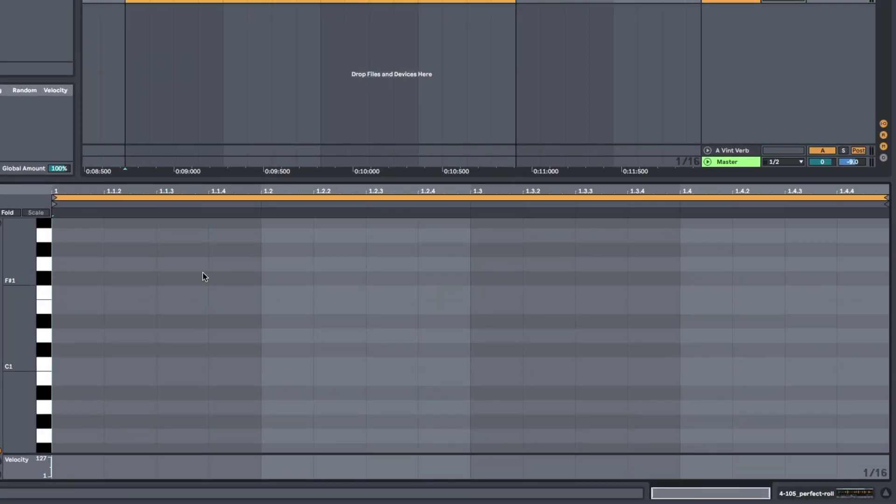
{"action": "right_click", "coordinate": [110, 365]}
{"action": "left_click", "coordinate": [159, 304]}
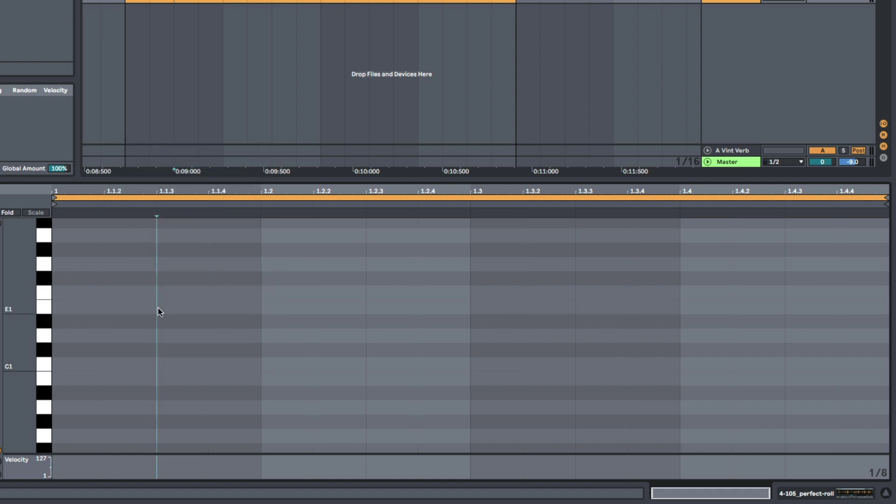
Draw eight consecutive 1/8 notes rising chromatically from C1 to G1 across the bar and play them.
{"action": "double_click", "coordinate": [108, 364]}
{"action": "double_click", "coordinate": [192, 350]}
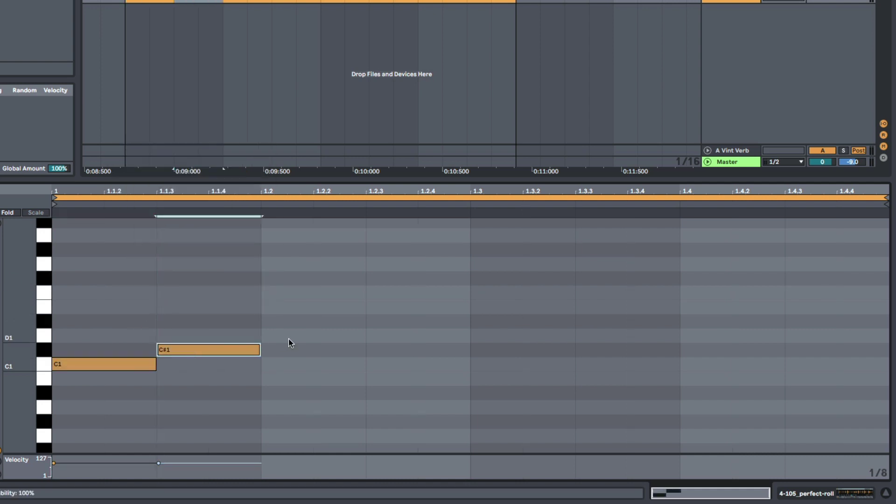
{"action": "double_click", "coordinate": [352, 334]}
{"action": "double_click", "coordinate": [414, 322]}
{"action": "double_click", "coordinate": [514, 307]}
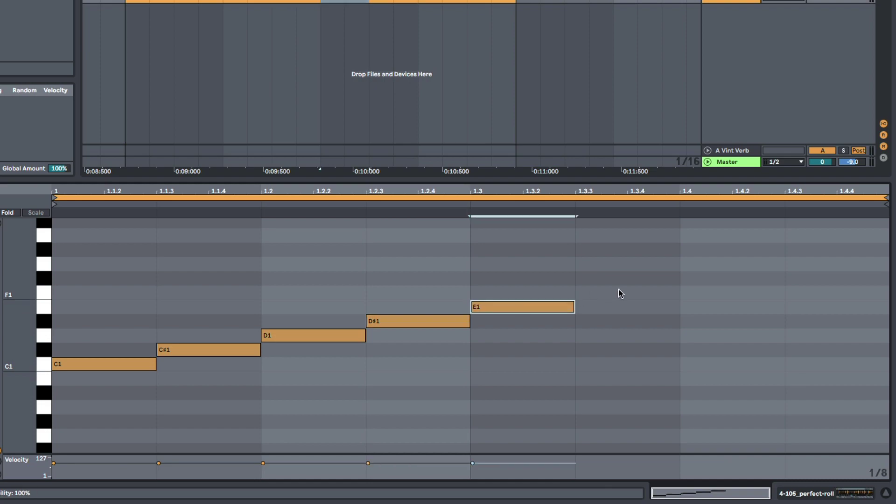
{"action": "double_click", "coordinate": [620, 293]}
{"action": "double_click", "coordinate": [738, 279]}
{"action": "double_click", "coordinate": [843, 264]}
{"action": "key", "text": "space"}
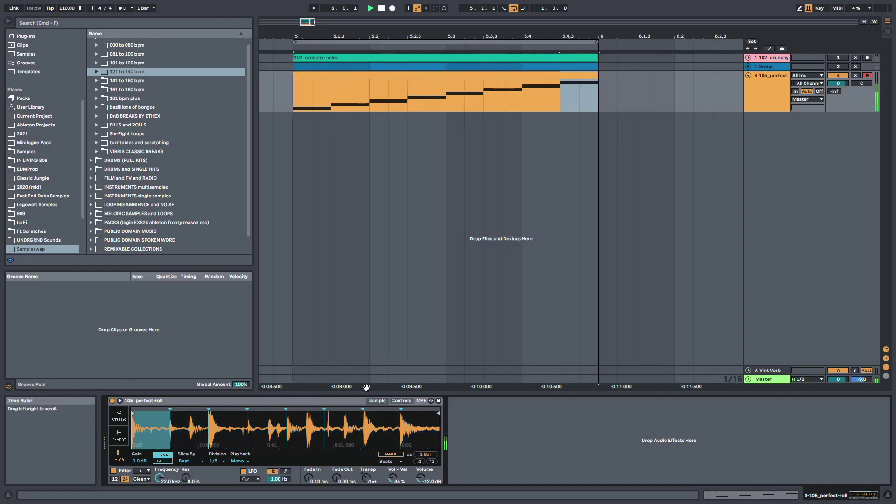
Rearrange the slices by moving notes to D#1 at 1.1.3, F1 at 1.2.3, D1 at 1.3, F#1 at 1.3.3, F1 at 1.4 and G#1 at 1.4.3.
{"action": "key", "text": "shift+Tab"}
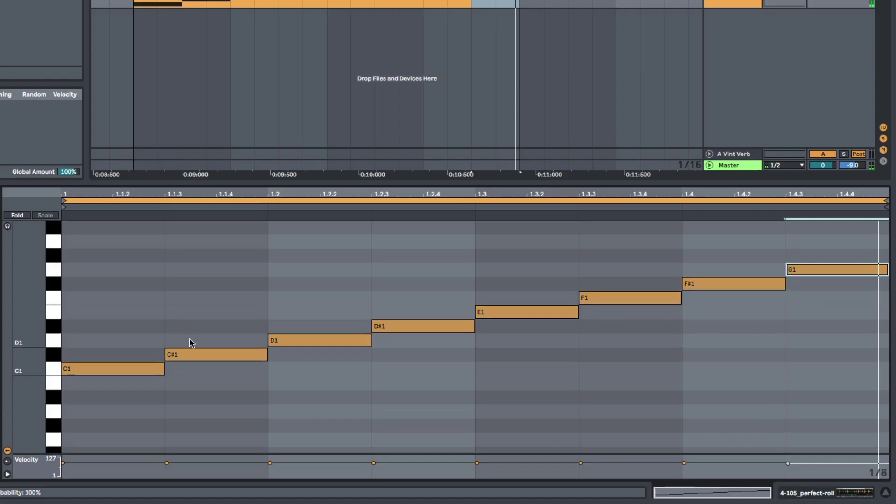
{"action": "left_click_drag", "start_coordinate": [194, 349], "coordinate": [203, 327]}
{"action": "left_click_drag", "start_coordinate": [404, 326], "coordinate": [408, 299]}
{"action": "left_click_drag", "start_coordinate": [515, 313], "coordinate": [523, 340]}
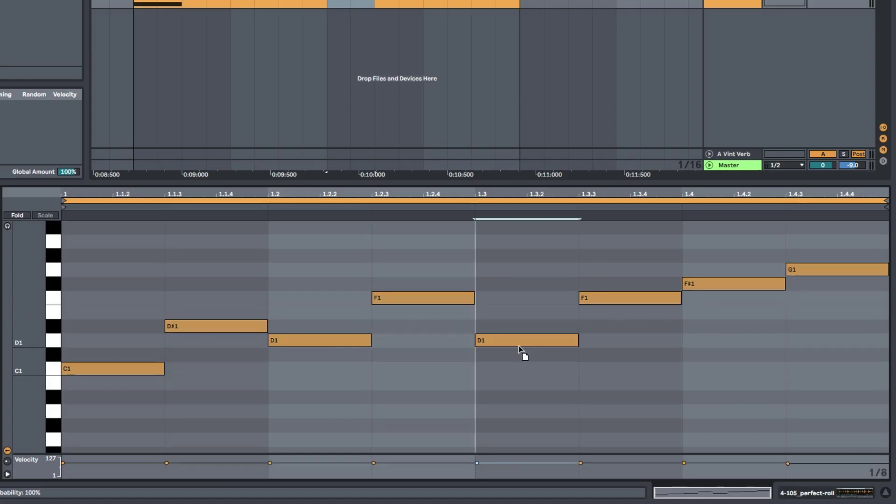
{"action": "left_click_drag", "start_coordinate": [606, 294], "coordinate": [649, 285]}
{"action": "left_click_drag", "start_coordinate": [719, 284], "coordinate": [721, 299]}
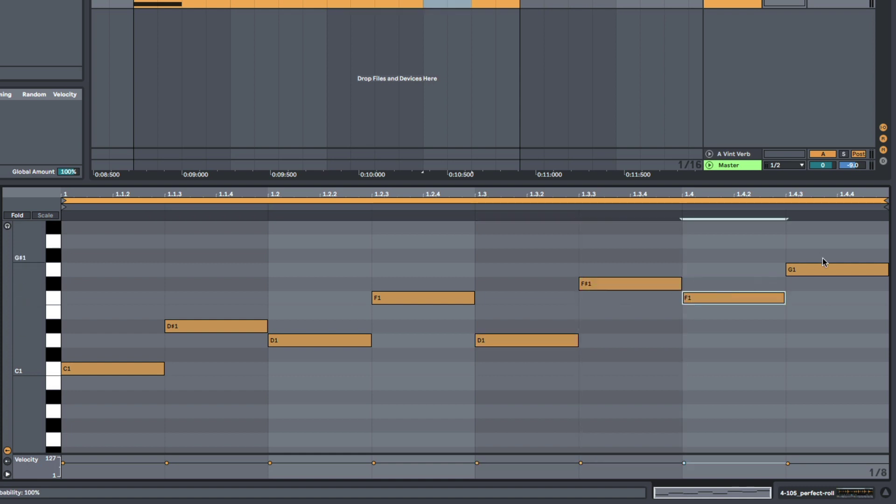
{"action": "left_click_drag", "start_coordinate": [824, 273], "coordinate": [823, 260]}
{"action": "left_click", "coordinate": [654, 248]}
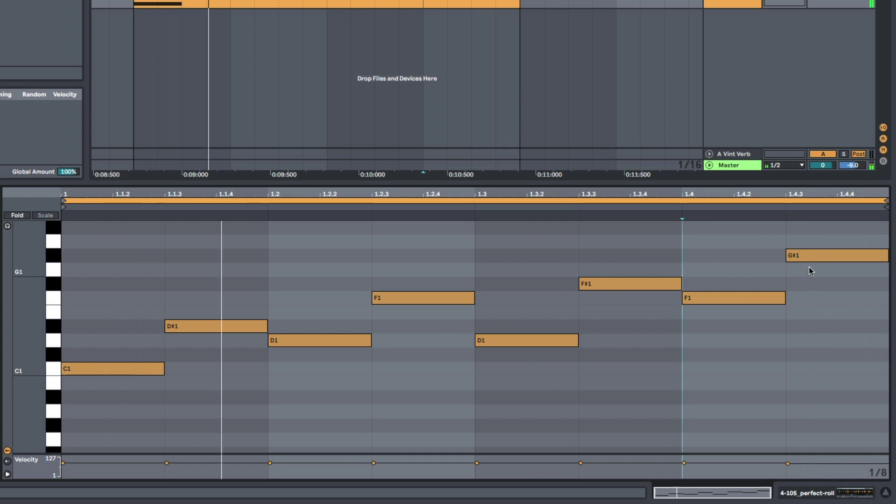
Replace the F#1 note at 1.3.3 with G1 and lower the last note, at 1.4.3, to D#1.
{"action": "left_click", "coordinate": [819, 256]}
{"action": "key", "text": "Down"}
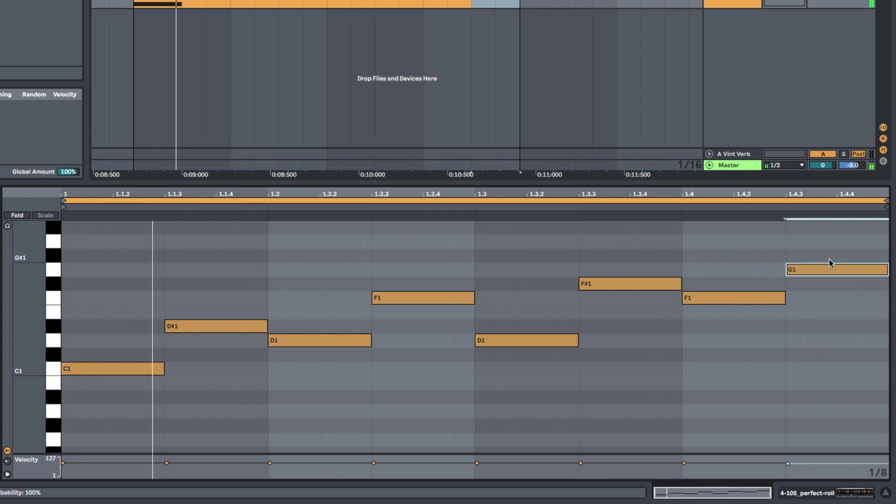
{"action": "key", "text": "space"}
{"action": "left_click", "coordinate": [593, 278]}
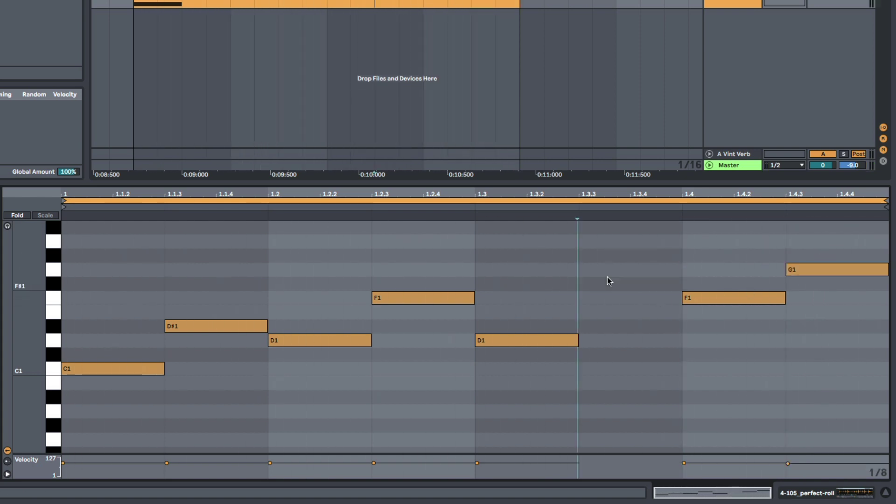
{"action": "double_click", "coordinate": [600, 269]}
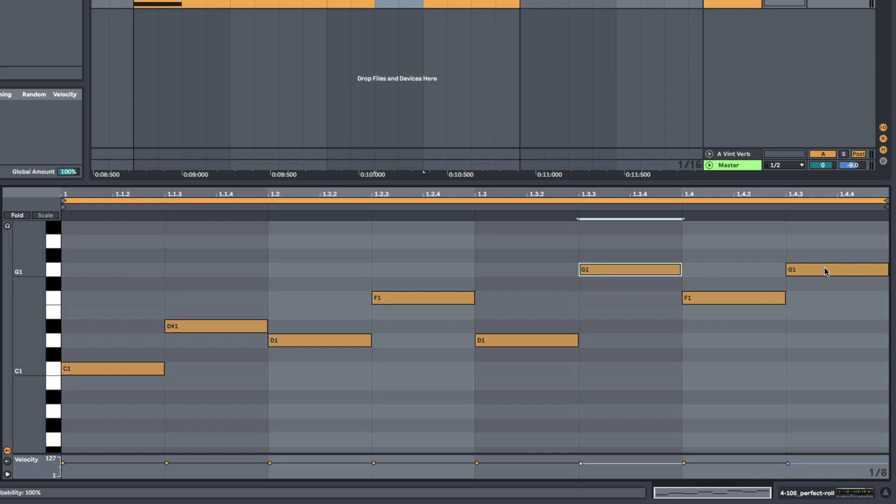
{"action": "left_click_drag", "start_coordinate": [824, 270], "coordinate": [828, 327]}
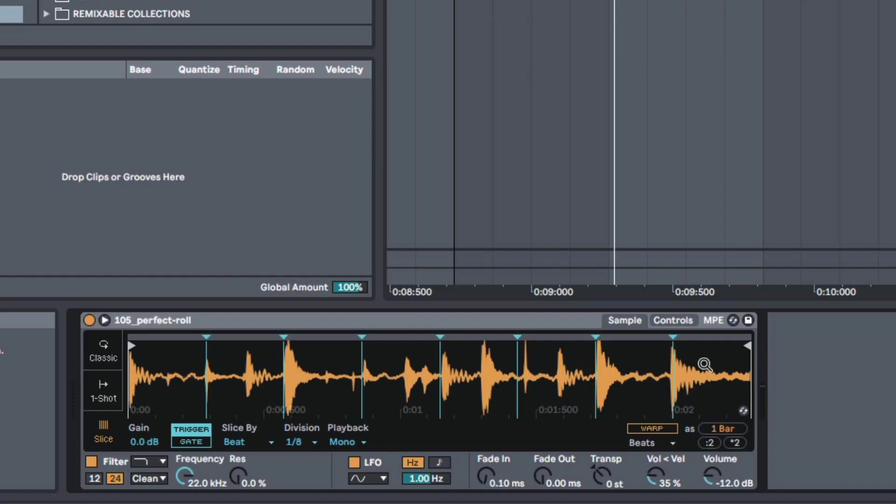
{"action": "left_click_drag", "start_coordinate": [705, 365], "coordinate": [718, 425]}
{"action": "left_click_drag", "start_coordinate": [593, 361], "coordinate": [666, 327]}
{"action": "left_click_drag", "start_coordinate": [516, 359], "coordinate": [516, 378]}
{"action": "mouse_move", "coordinate": [607, 355]}
{"action": "left_mouse_down"}
{"action": "mouse_move", "coordinate": [500, 339]}
{"action": "mouse_move", "coordinate": [560, 364]}
{"action": "left_mouse_up"}
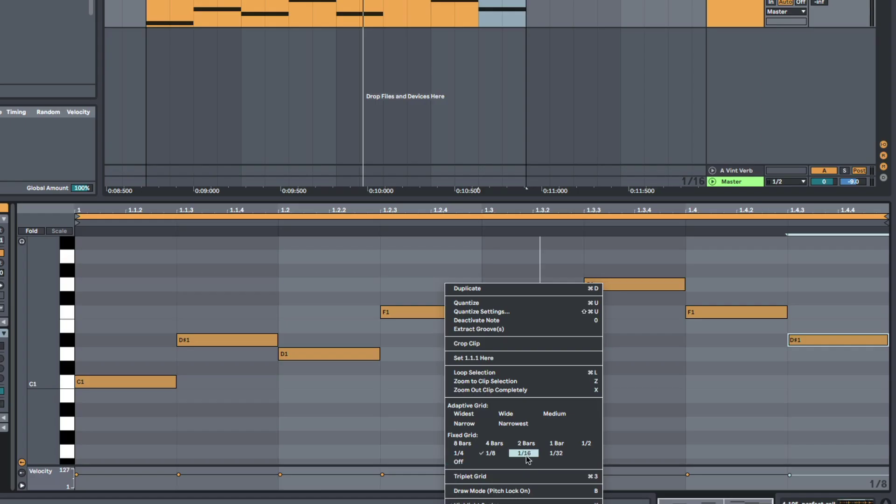
Shorten the note at 1.2.3 to a 1/16 E1, place a 1/16 C1 at 1.2.4, and play the pattern.
{"action": "left_click", "coordinate": [526, 456]}
{"action": "left_click", "coordinate": [446, 310]}
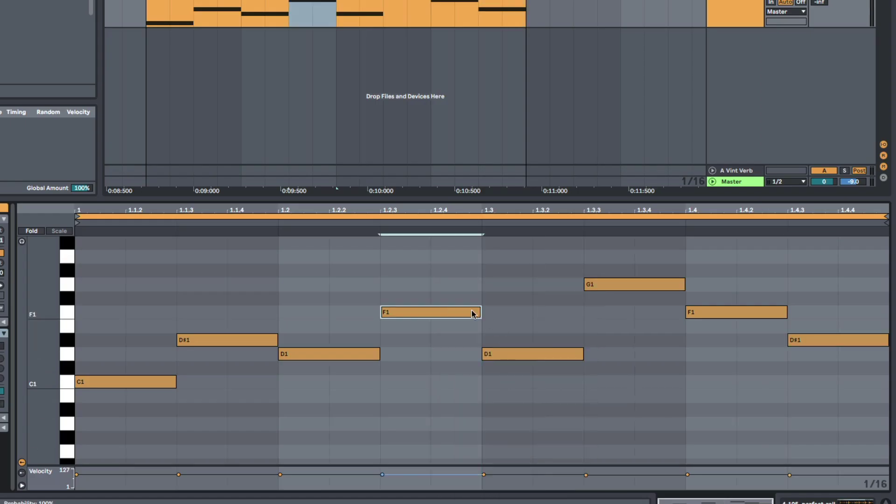
{"action": "left_click", "coordinate": [455, 313]}
{"action": "mouse_move", "coordinate": [480, 312]}
{"action": "left_mouse_down"}
{"action": "mouse_move", "coordinate": [431, 312]}
{"action": "mouse_move", "coordinate": [402, 329]}
{"action": "left_mouse_up"}
{"action": "mouse_move", "coordinate": [457, 312]}
{"action": "left_mouse_down"}
{"action": "mouse_move", "coordinate": [464, 400]}
{"action": "mouse_move", "coordinate": [460, 387]}
{"action": "left_mouse_up"}
{"action": "left_click", "coordinate": [530, 400]}
{"action": "key", "text": "space"}
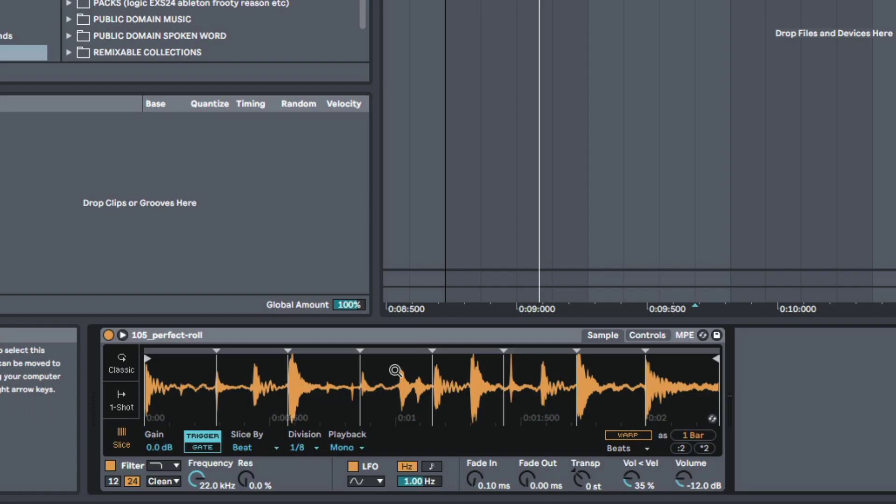
Try moving the third slice marker to the hit near 0:01 and the fourth to the hit near 0:01.3.
{"action": "mouse_move", "coordinate": [394, 372]}
{"action": "left_mouse_down"}
{"action": "mouse_move", "coordinate": [396, 406]}
{"action": "mouse_move", "coordinate": [396, 370]}
{"action": "mouse_move", "coordinate": [389, 376]}
{"action": "left_mouse_up"}
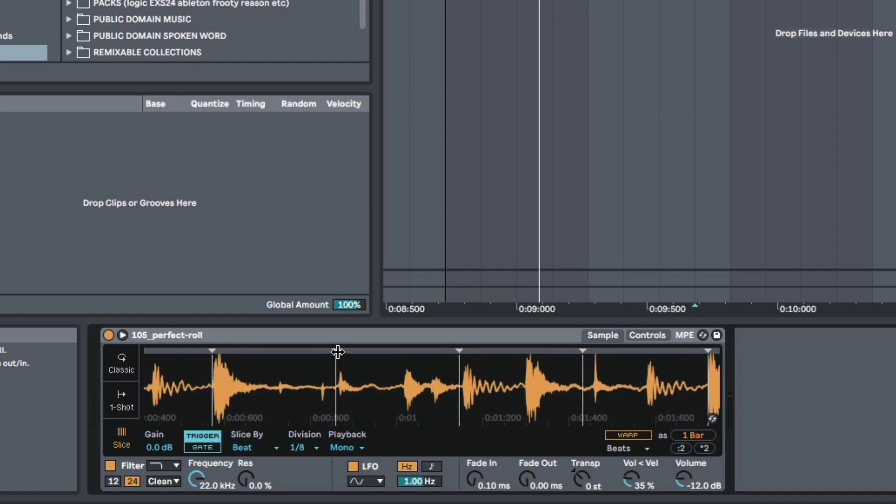
{"action": "left_click_drag", "start_coordinate": [362, 357], "coordinate": [402, 357]}
{"action": "left_click_drag", "start_coordinate": [461, 351], "coordinate": [524, 352]}
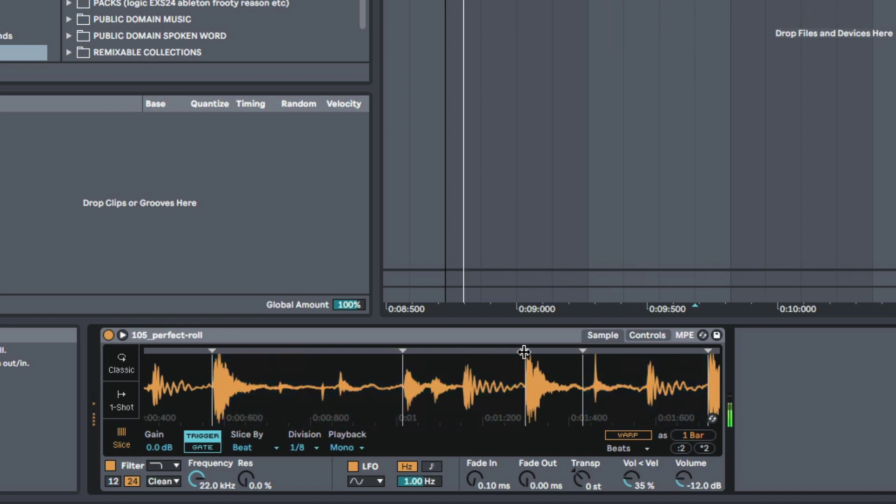
{"action": "mouse_move", "coordinate": [465, 374]}
{"action": "left_mouse_down"}
{"action": "mouse_move", "coordinate": [466, 387]}
{"action": "mouse_move", "coordinate": [508, 372]}
{"action": "left_mouse_up"}
{"action": "left_click_drag", "start_coordinate": [444, 352], "coordinate": [471, 352]}
{"action": "mouse_move", "coordinate": [573, 354]}
{"action": "left_mouse_down"}
{"action": "mouse_move", "coordinate": [640, 356]}
{"action": "mouse_move", "coordinate": [629, 358]}
{"action": "left_mouse_up"}
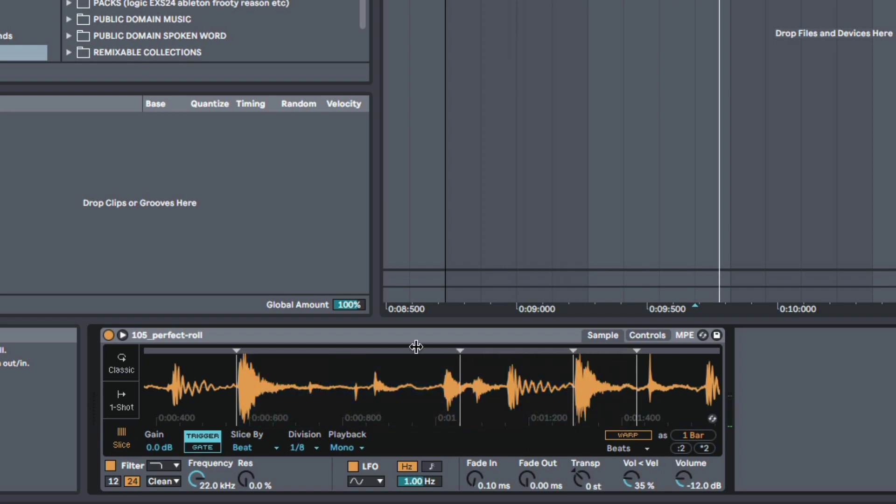
Return the third and fourth slice markers to their beats, leave the second on the hit before the loud one, and play the result.
{"action": "left_click_drag", "start_coordinate": [296, 341], "coordinate": [308, 343]}
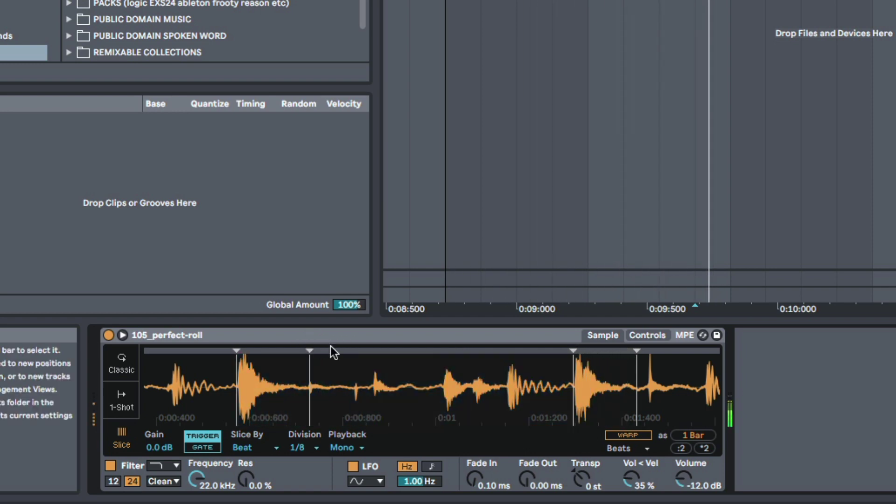
{"action": "left_click_drag", "start_coordinate": [573, 353], "coordinate": [506, 352]}
{"action": "left_click_drag", "start_coordinate": [359, 374], "coordinate": [510, 370]}
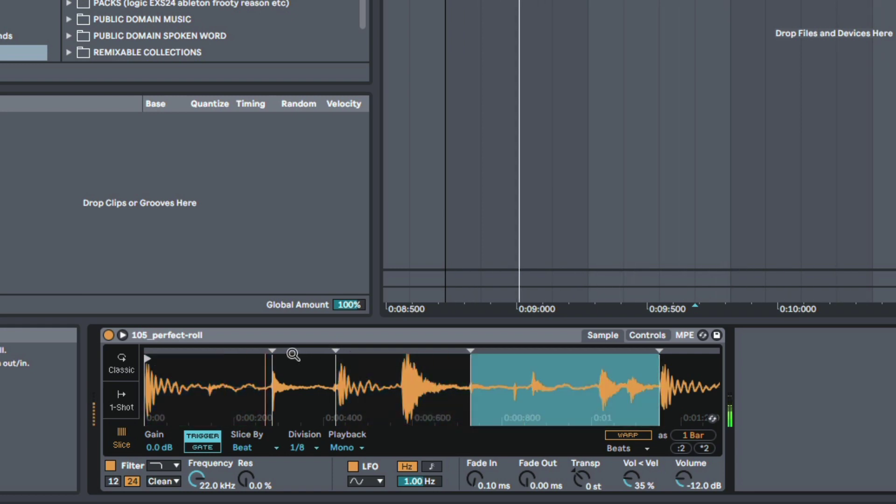
{"action": "left_click_drag", "start_coordinate": [271, 350], "coordinate": [208, 350]}
{"action": "left_click_drag", "start_coordinate": [328, 352], "coordinate": [360, 356]}
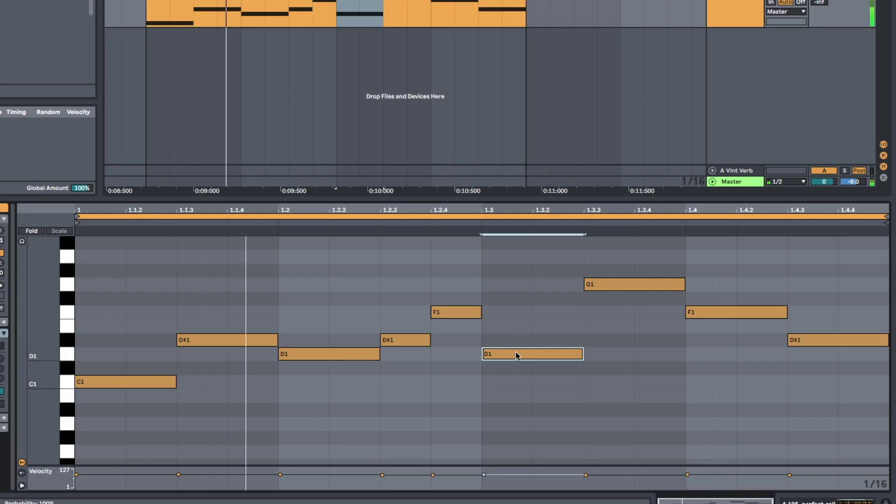
{"action": "left_click_drag", "start_coordinate": [517, 352], "coordinate": [523, 300]}
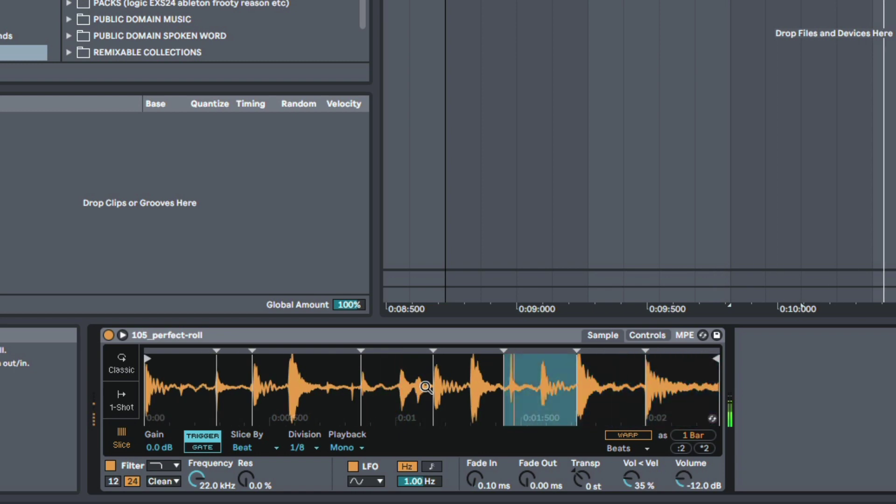
{"action": "key", "text": "space"}
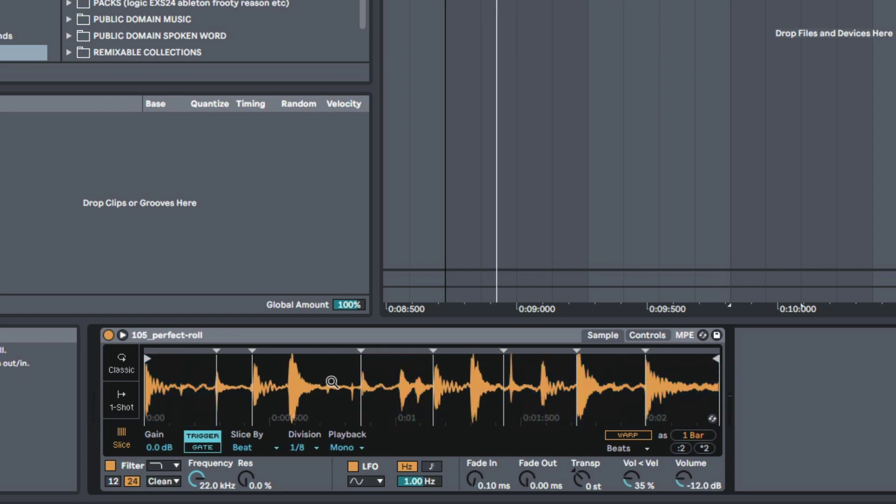
{"action": "left_click_drag", "start_coordinate": [332, 383], "coordinate": [367, 376]}
{"action": "left_click_drag", "start_coordinate": [428, 377], "coordinate": [378, 373]}
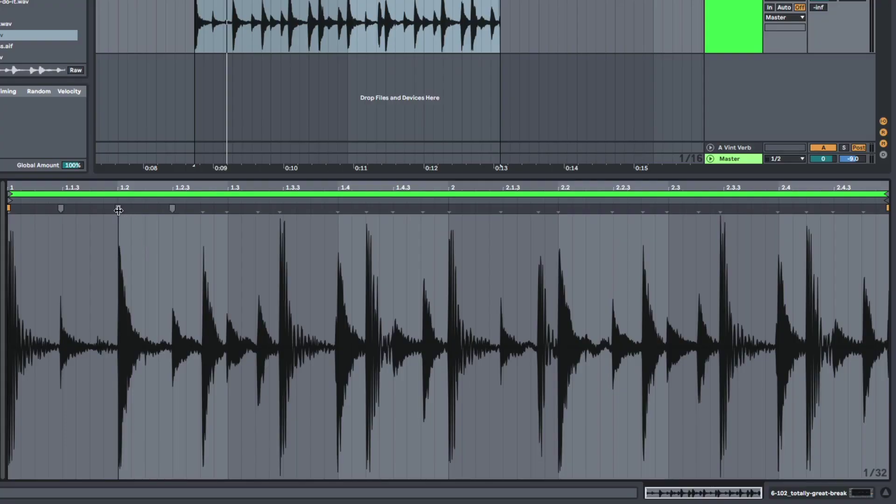
Add warp markers on every hit of the 102_totally-great-break clip and align the hits at 1.1.3 and 1.3 to the grid.
{"action": "left_click", "coordinate": [118, 210]}
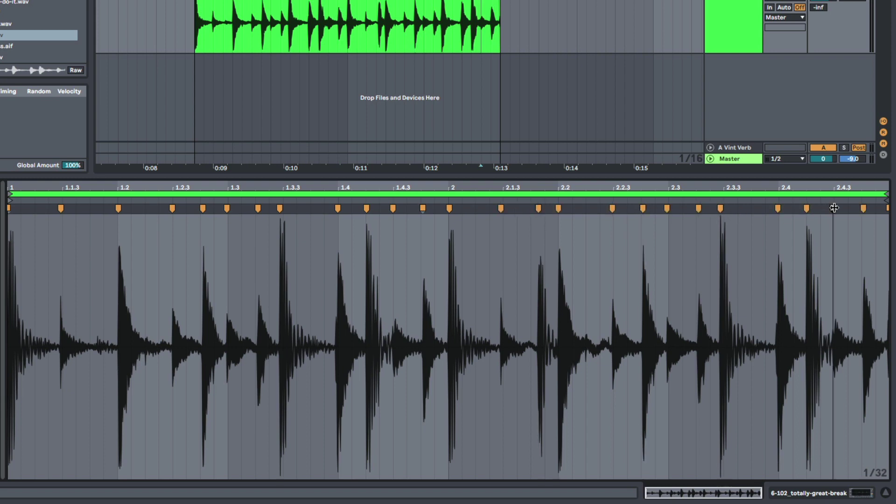
{"action": "left_click_drag", "start_coordinate": [100, 184], "coordinate": [151, 214]}
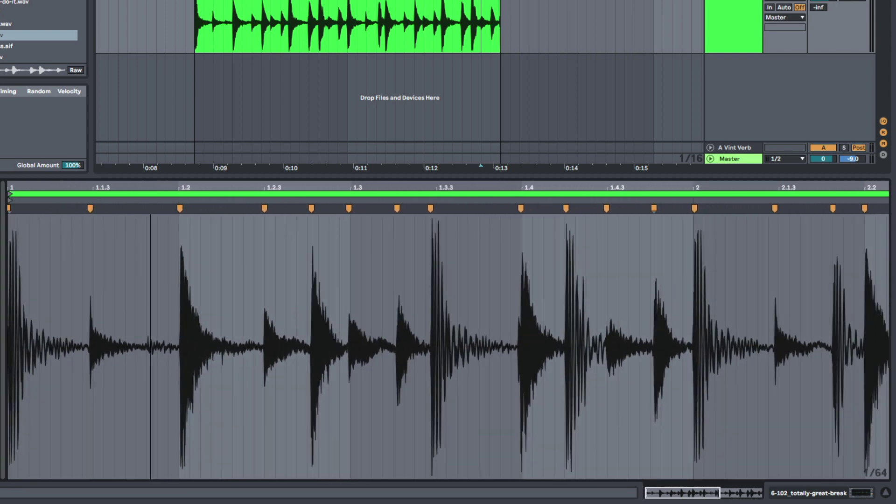
{"action": "left_click_drag", "start_coordinate": [89, 210], "coordinate": [93, 212]}
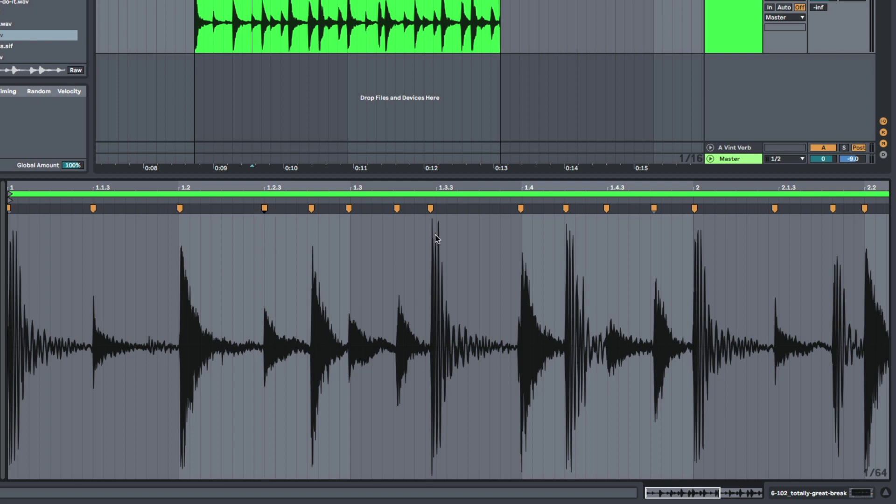
{"action": "left_click_drag", "start_coordinate": [395, 210], "coordinate": [351, 211]}
{"action": "scroll", "coordinate": [406, 366], "scroll_direction": "right", "scroll_amount": 5}
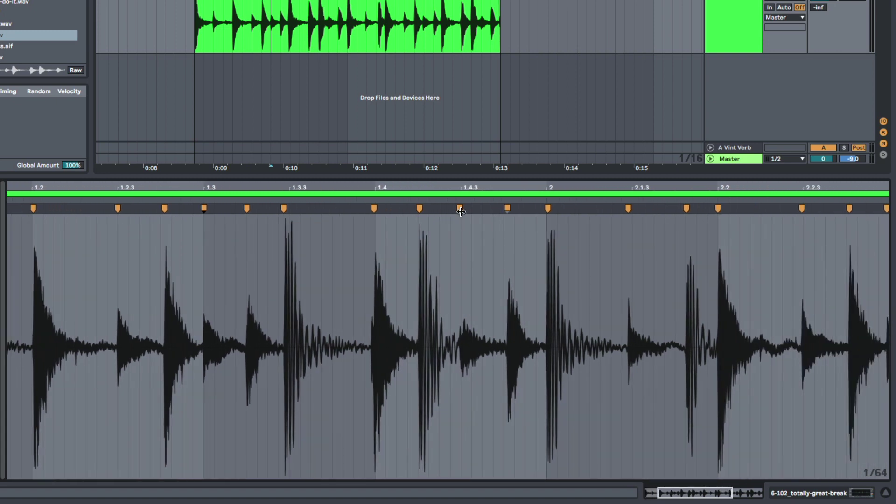
Align the hits at 1.4.3 and 2.1.3 to the grid and add a warp marker on the faint hit between 1.1.4 and 1.2.
{"action": "left_click", "coordinate": [461, 210]}
{"action": "scroll", "coordinate": [585, 342], "scroll_direction": "right", "scroll_amount": 2}
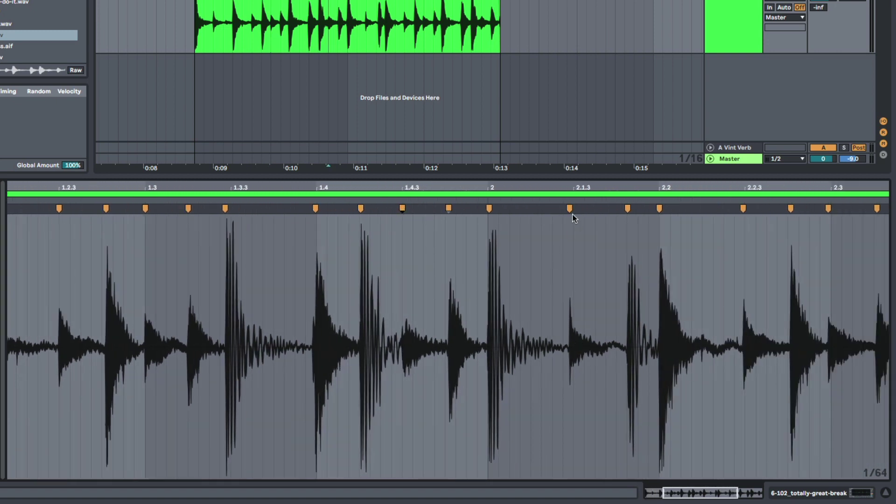
{"action": "left_click_drag", "start_coordinate": [571, 209], "coordinate": [574, 210]}
{"action": "scroll", "coordinate": [614, 318], "scroll_direction": "right", "scroll_amount": 10}
{"action": "scroll", "coordinate": [579, 322], "scroll_direction": "left", "scroll_amount": 15}
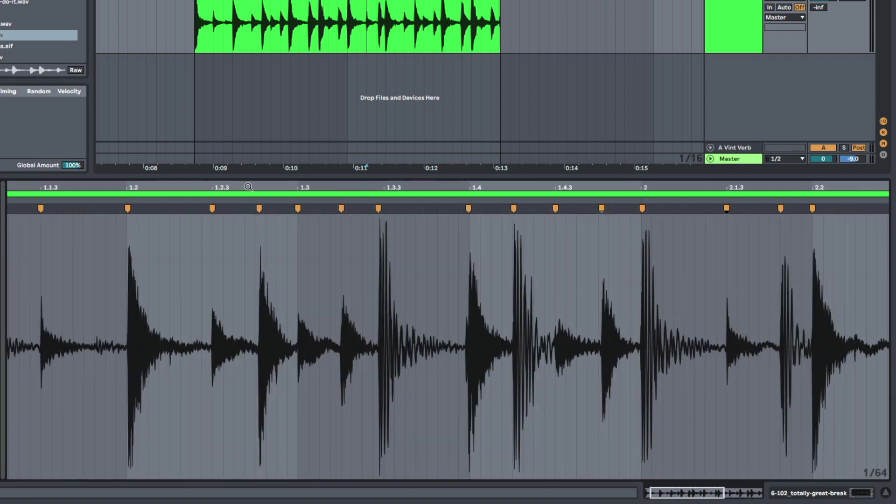
{"action": "left_click_drag", "start_coordinate": [249, 188], "coordinate": [197, 173]}
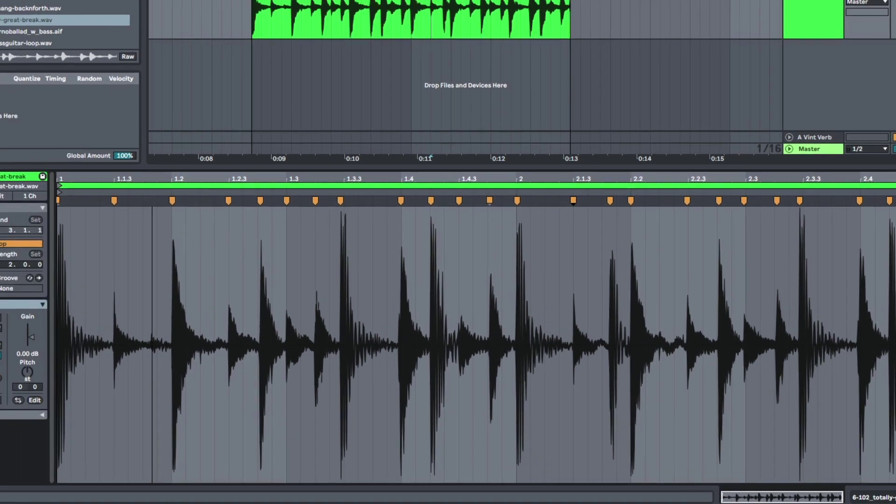
{"action": "left_click_drag", "start_coordinate": [94, 188], "coordinate": [96, 237]}
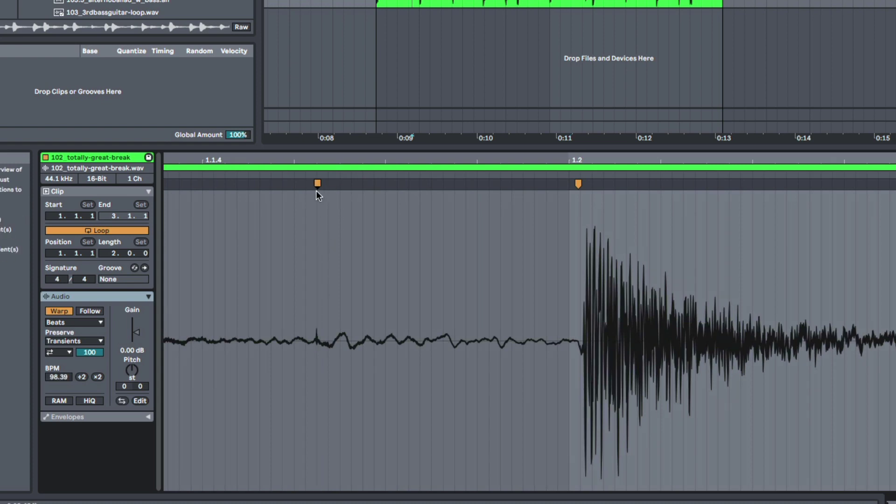
{"action": "left_click_drag", "start_coordinate": [342, 157], "coordinate": [342, 112]}
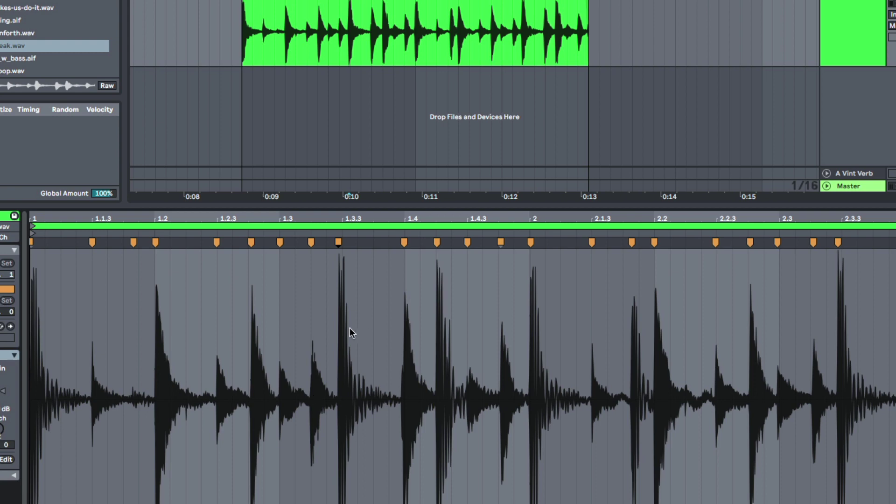
Slice the clip to a new MIDI track with one slice per Warp Marker, the Built-in preset and preserved warped timing, and open the new clip.
{"action": "right_click", "coordinate": [349, 329]}
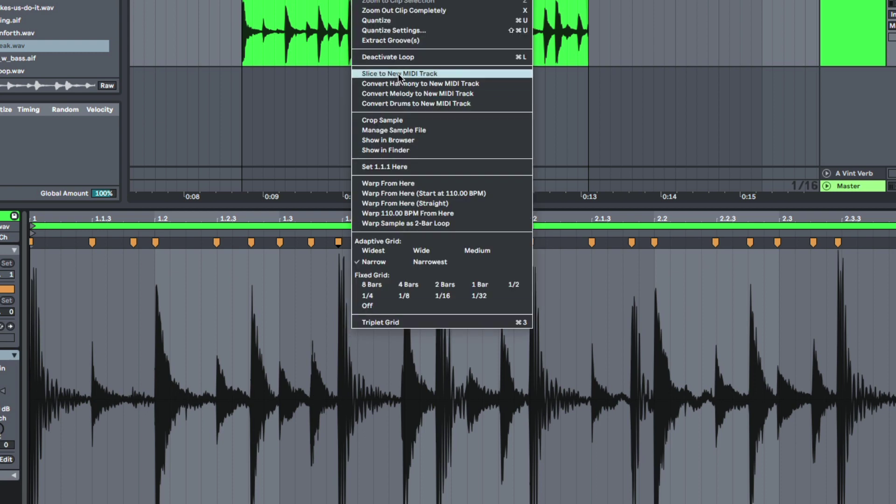
{"action": "left_click", "coordinate": [422, 74]}
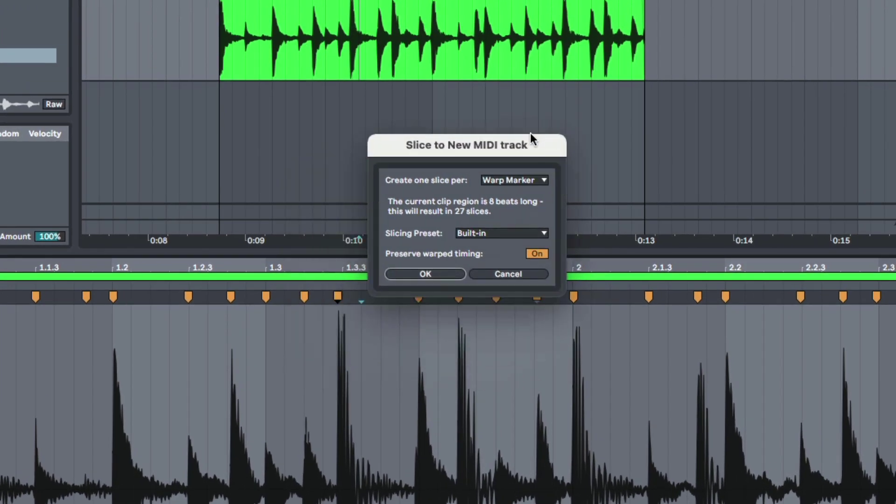
{"action": "left_click_drag", "start_coordinate": [530, 128], "coordinate": [484, 142]}
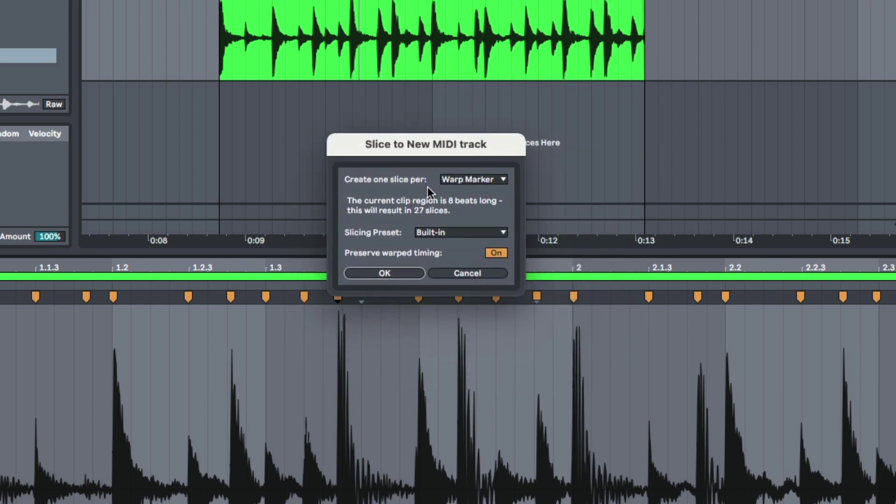
{"action": "left_click", "coordinate": [480, 180]}
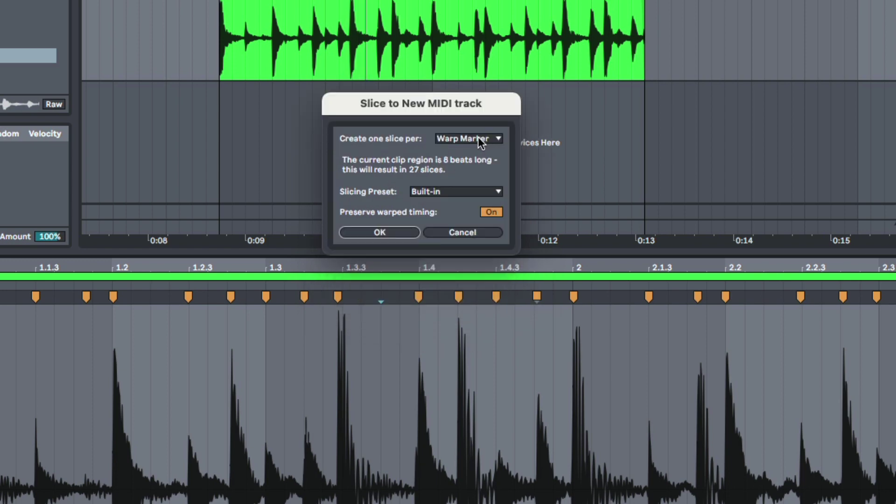
{"action": "left_click", "coordinate": [478, 138]}
{"action": "left_click", "coordinate": [465, 151]}
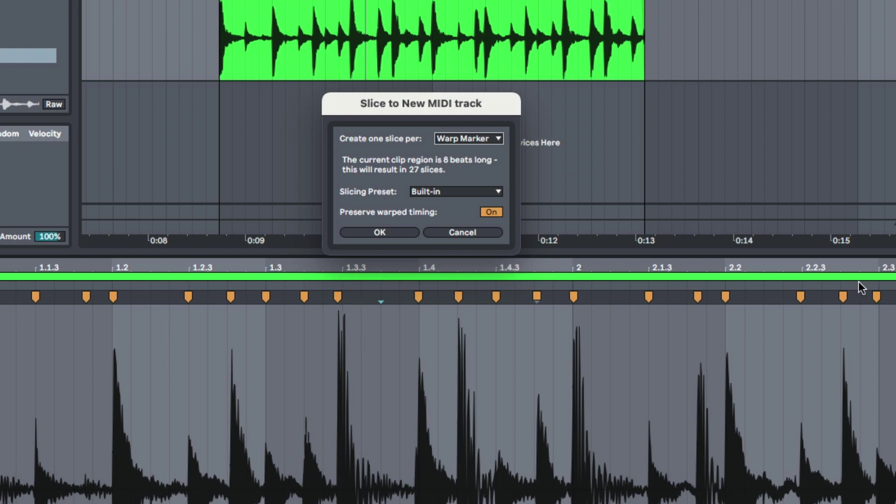
{"action": "left_click", "coordinate": [377, 233]}
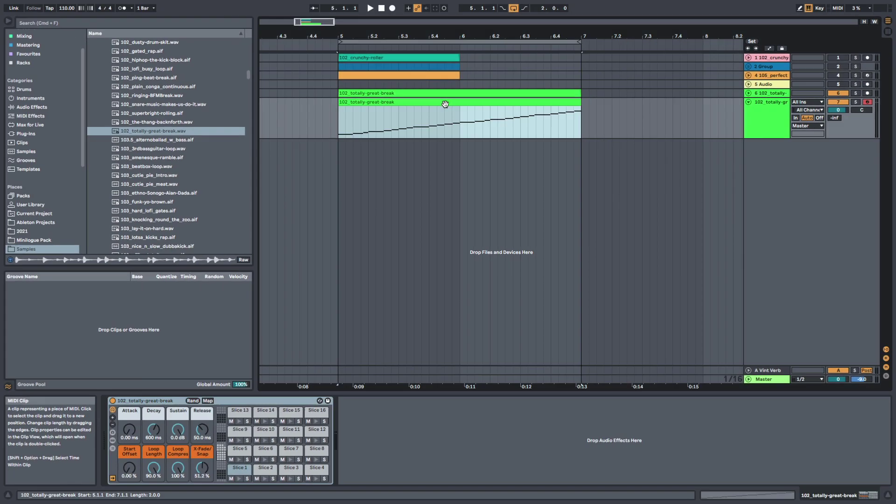
{"action": "double_click", "coordinate": [445, 104]}
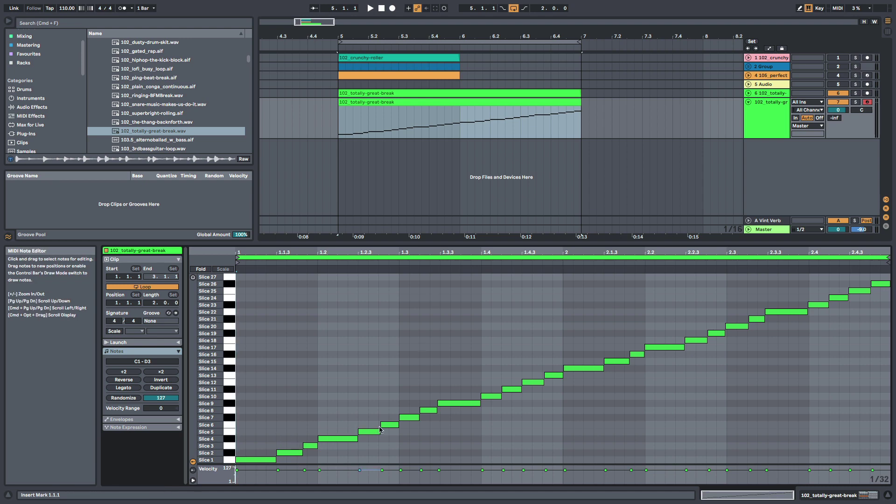
Show the sliced track's drum rack and inspect its slice pads.
{"action": "key", "text": "shift+Tab"}
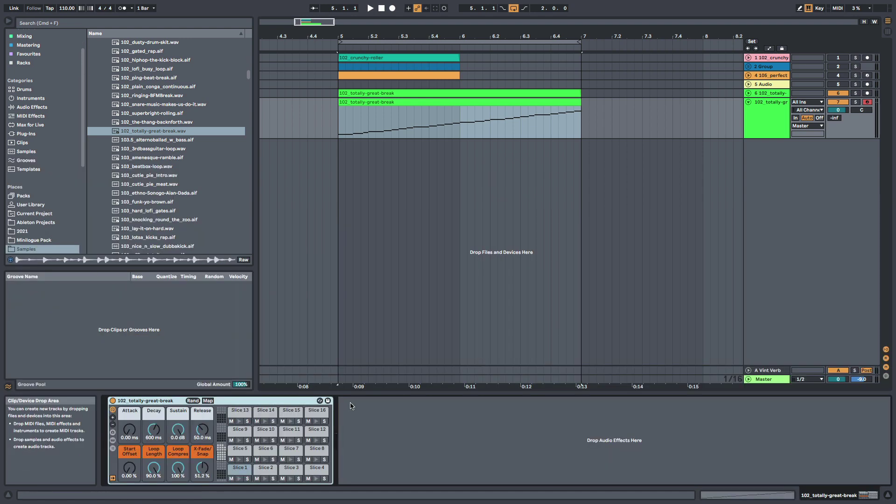
{"action": "key", "text": "Up"}
{"action": "key", "text": "Down"}
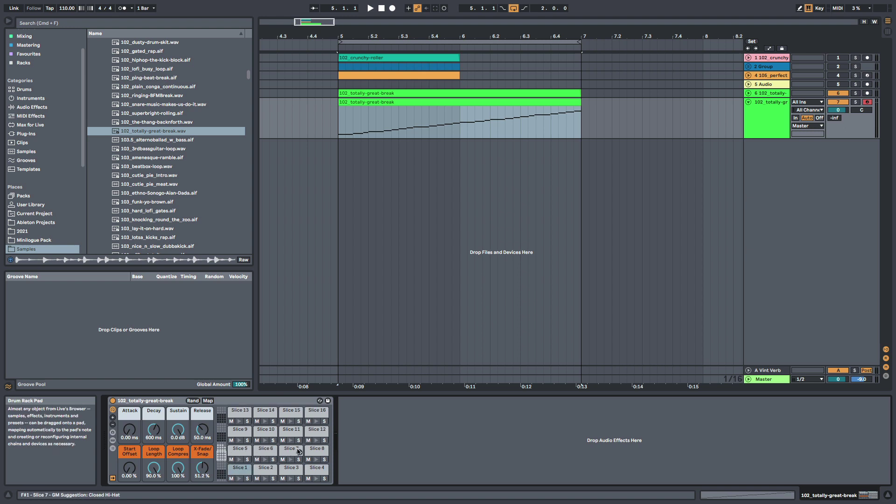
{"action": "double_click", "coordinate": [262, 453]}
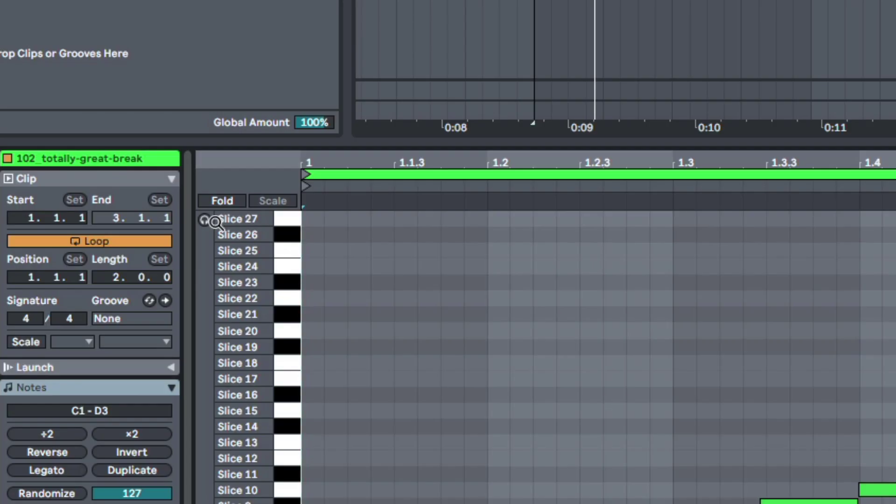
Turn on note preview in the sliced MIDI clip and audition slices 4 through 7.
{"action": "left_click", "coordinate": [204, 219]}
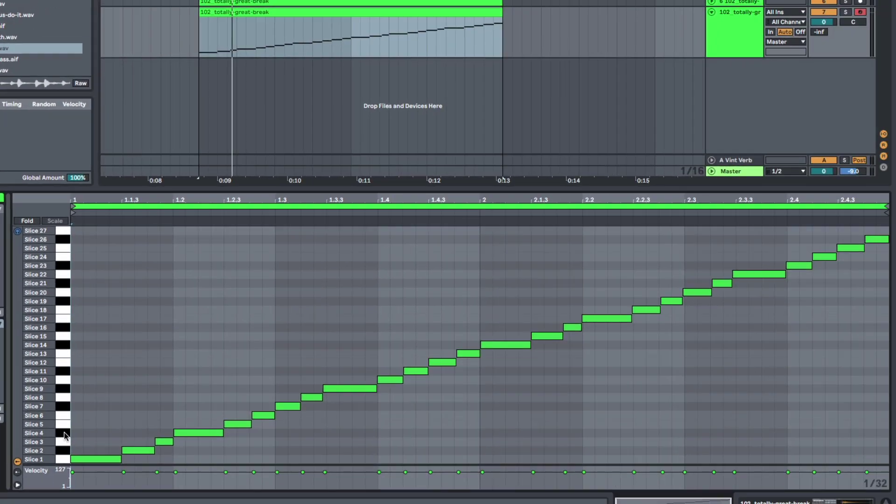
{"action": "left_click", "coordinate": [63, 432]}
{"action": "left_click", "coordinate": [64, 425]}
{"action": "left_click", "coordinate": [63, 415]}
{"action": "left_click", "coordinate": [61, 406]}
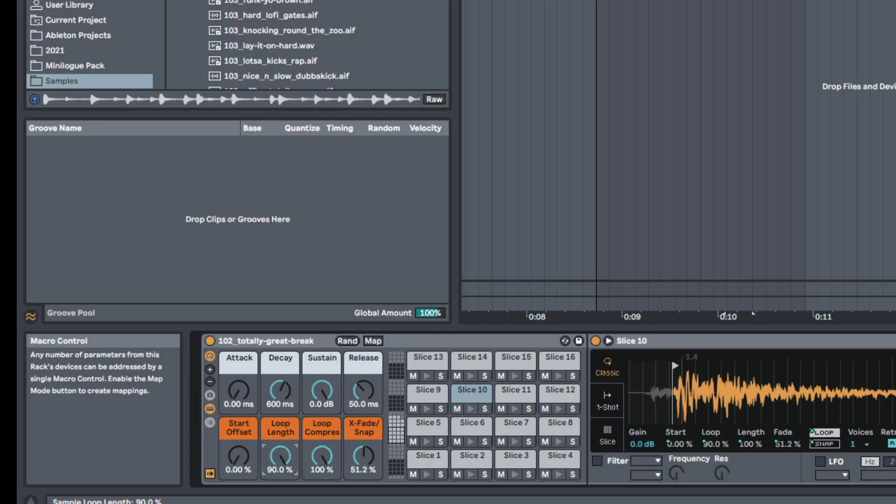
Audition slices 12, 11, 8, 4 and 3 from the piano roll.
{"action": "left_click_drag", "start_coordinate": [280, 456], "coordinate": [281, 501]}
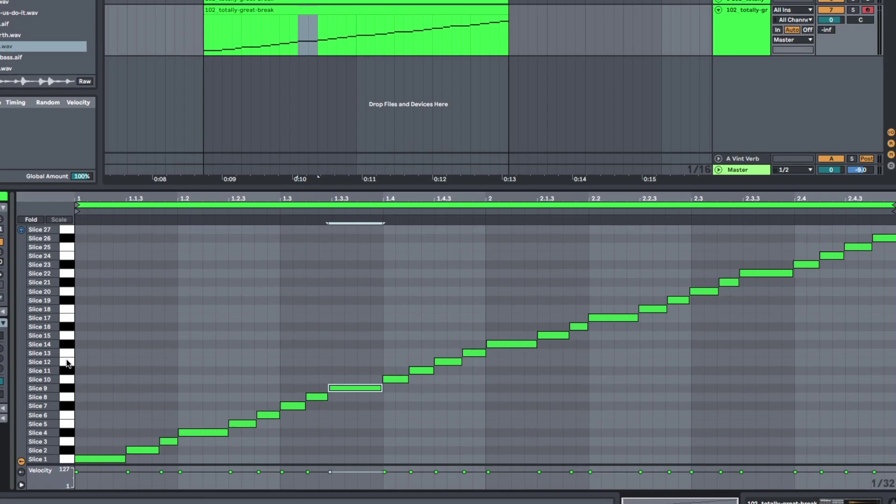
{"action": "left_click", "coordinate": [67, 364]}
{"action": "left_click", "coordinate": [70, 371]}
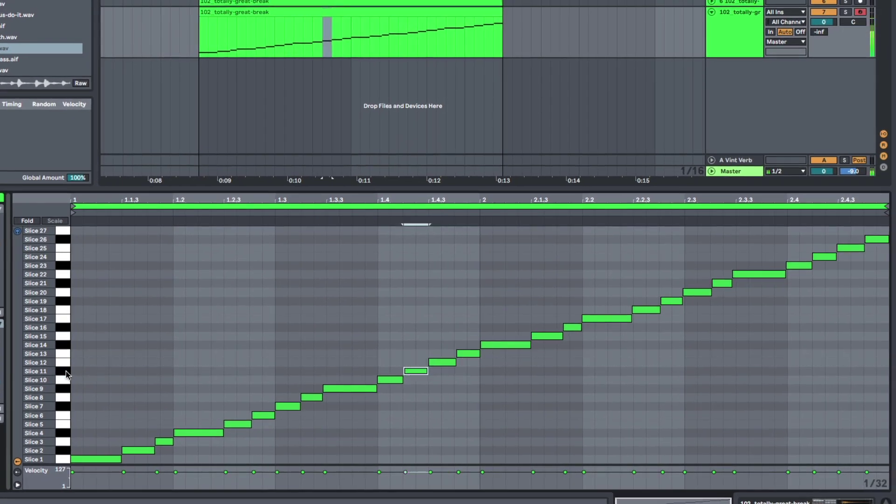
{"action": "left_click", "coordinate": [64, 398]}
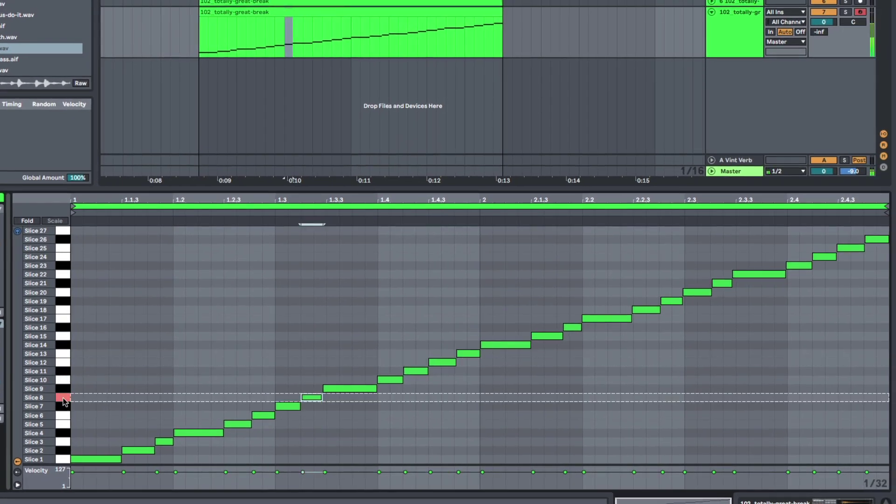
{"action": "left_click", "coordinate": [61, 432]}
{"action": "left_click", "coordinate": [61, 440]}
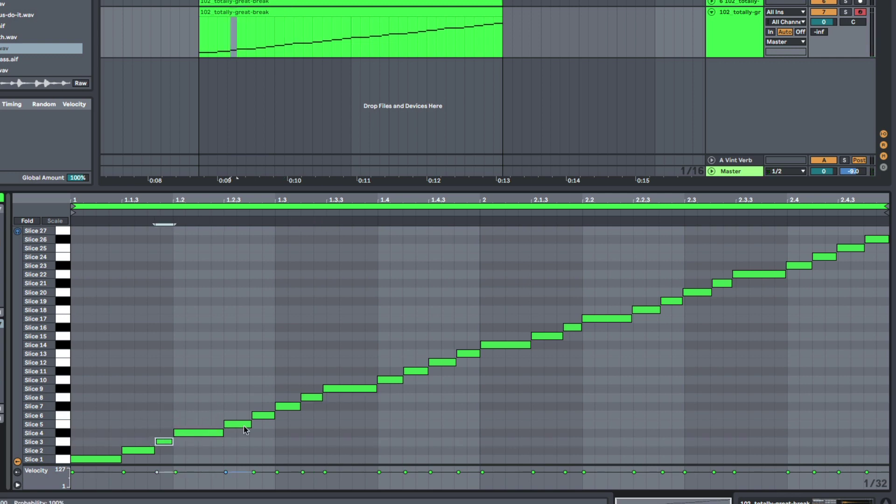
Replace the notes from 1.3 to 2 with a duplicate of the notes from 1 to 1.3 and play the clip.
{"action": "left_click_drag", "start_coordinate": [273, 290], "coordinate": [479, 298]}
{"action": "key", "text": "Delete"}
{"action": "left_click_drag", "start_coordinate": [276, 293], "coordinate": [28, 273]}
{"action": "key", "text": "super+d"}
{"action": "left_click", "coordinate": [224, 281]}
{"action": "key", "text": "space"}
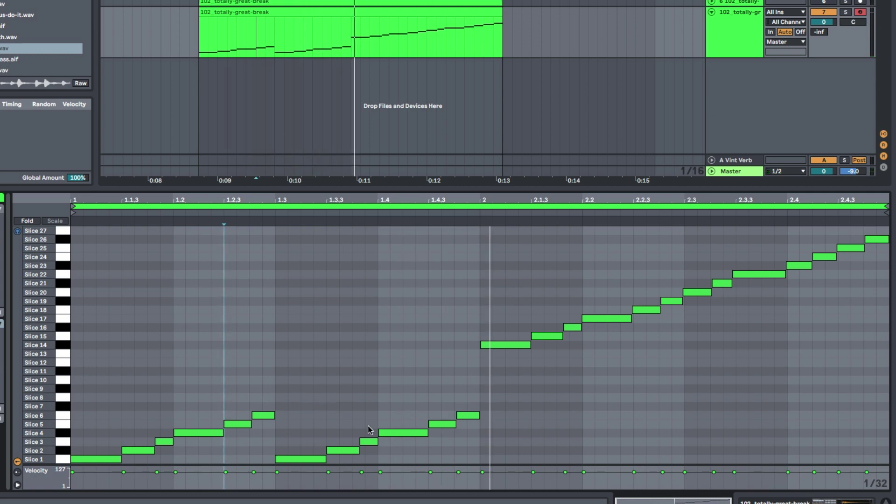
Replace the slice 5 and 6 notes at 1.2.3 with a slice 9 note copied from the slice 4 note at 1.4, and play it.
{"action": "left_click", "coordinate": [393, 432]}
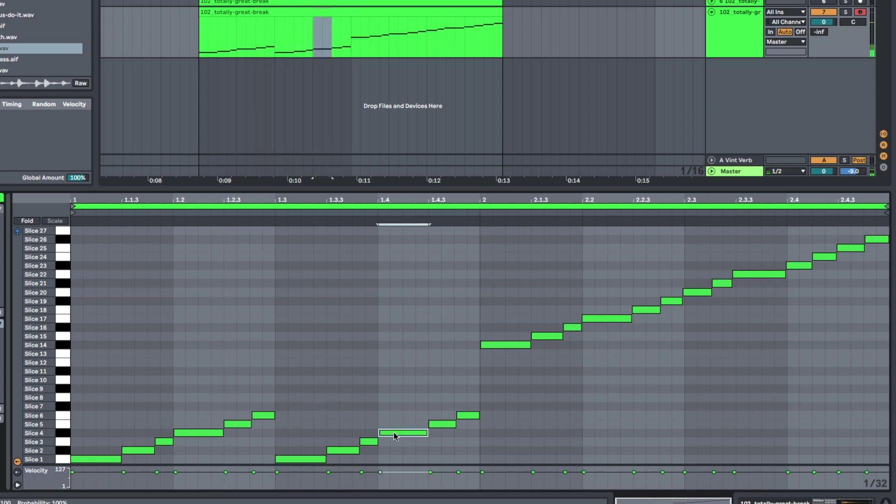
{"action": "left_click_drag", "start_coordinate": [394, 433], "coordinate": [244, 388]}
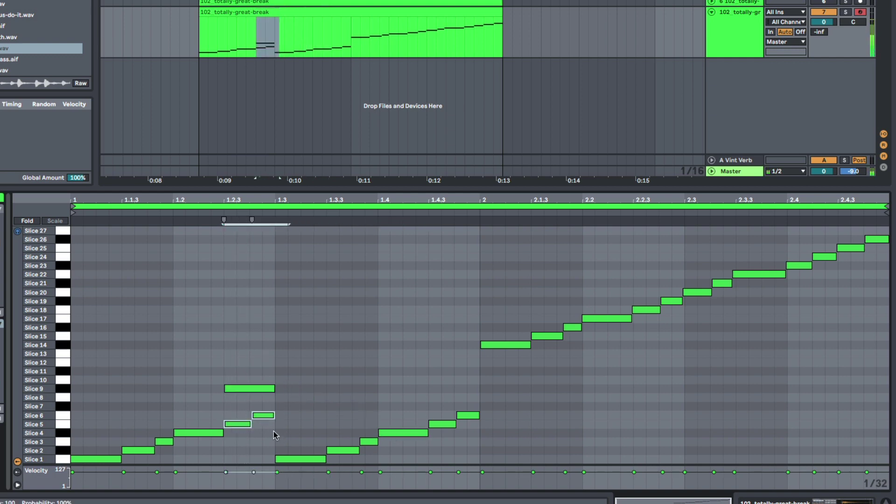
{"action": "key", "text": "Delete"}
{"action": "key", "text": "space"}
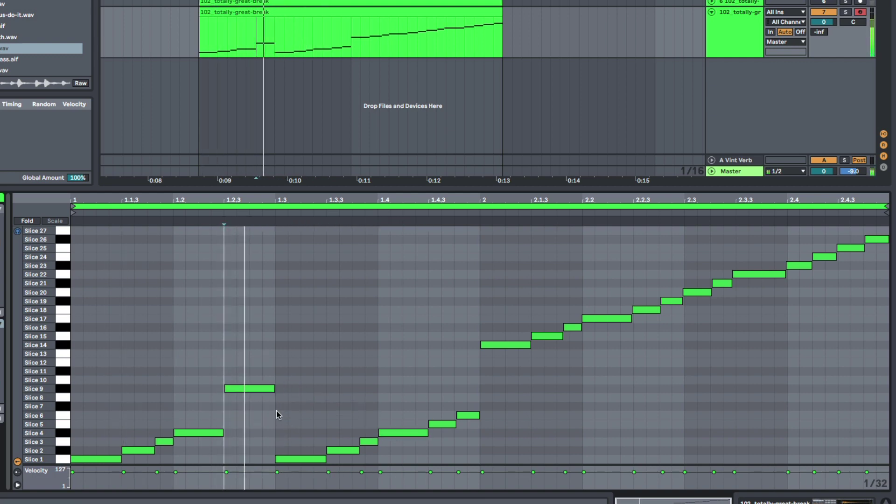
Replace the notes from 1.4 to 2 with a rising run of slices 10 to 13 and play the clip from 1.4.
{"action": "left_click_drag", "start_coordinate": [378, 326], "coordinate": [431, 377]}
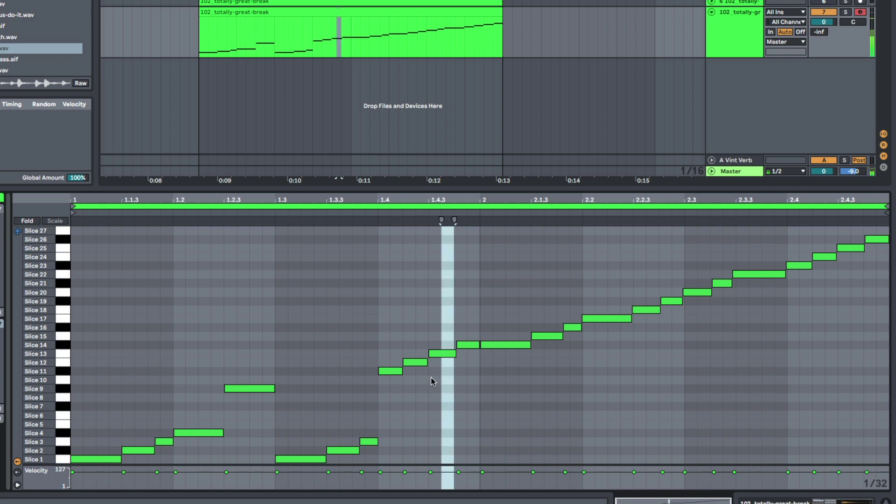
{"action": "left_click_drag", "start_coordinate": [364, 314], "coordinate": [475, 396]}
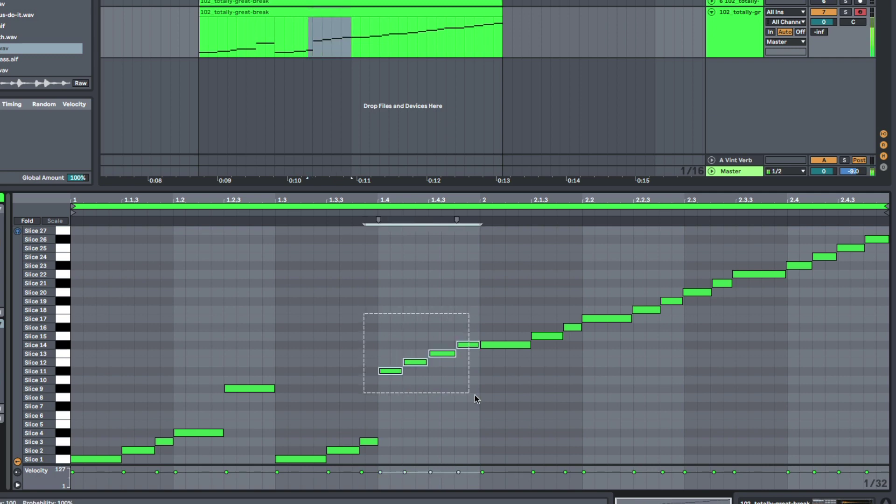
{"action": "key", "text": "Down"}
{"action": "left_click", "coordinate": [379, 336]}
{"action": "key", "text": "space"}
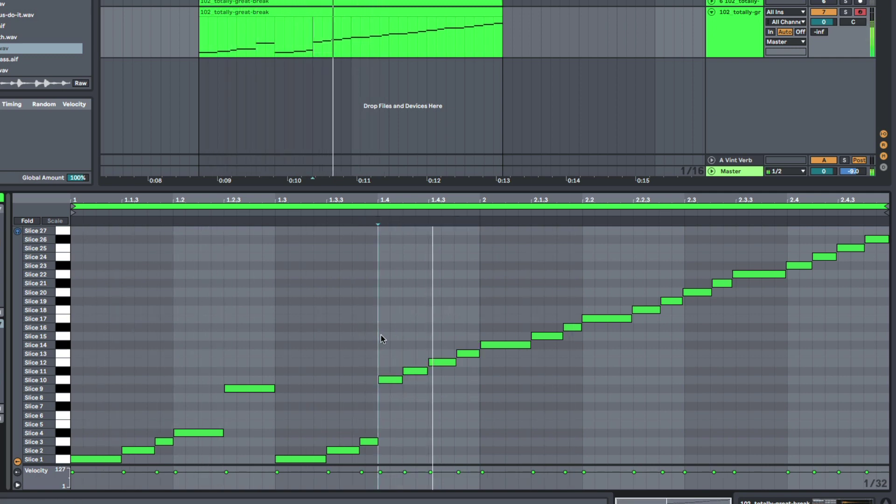
Replace the second bar's notes with a duplicate of the first bar's notes and play the resequenced clip.
{"action": "left_click_drag", "start_coordinate": [479, 275], "coordinate": [14, 280]}
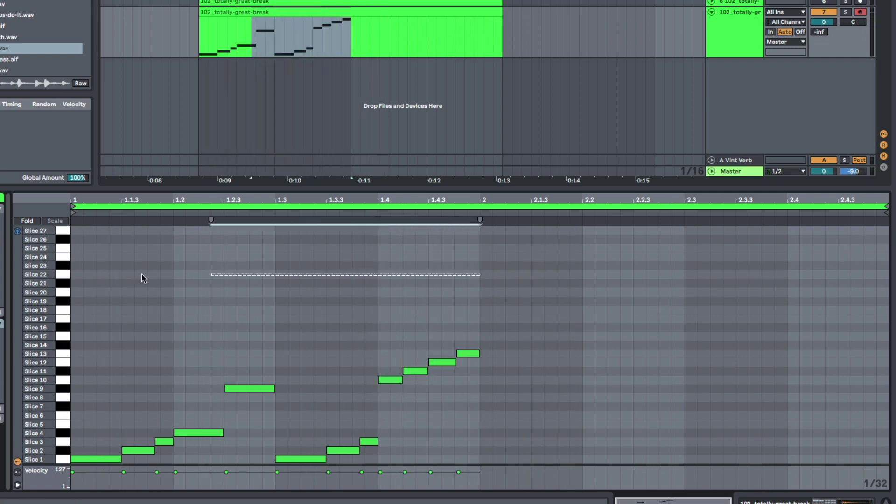
{"action": "key", "text": "ctrl+d"}
{"action": "key", "text": "space"}
{"action": "left_click", "coordinate": [364, 304]}
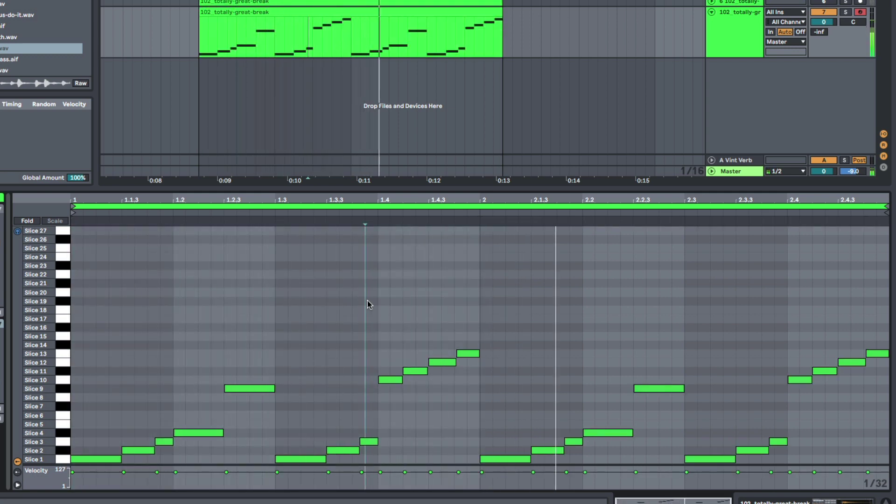